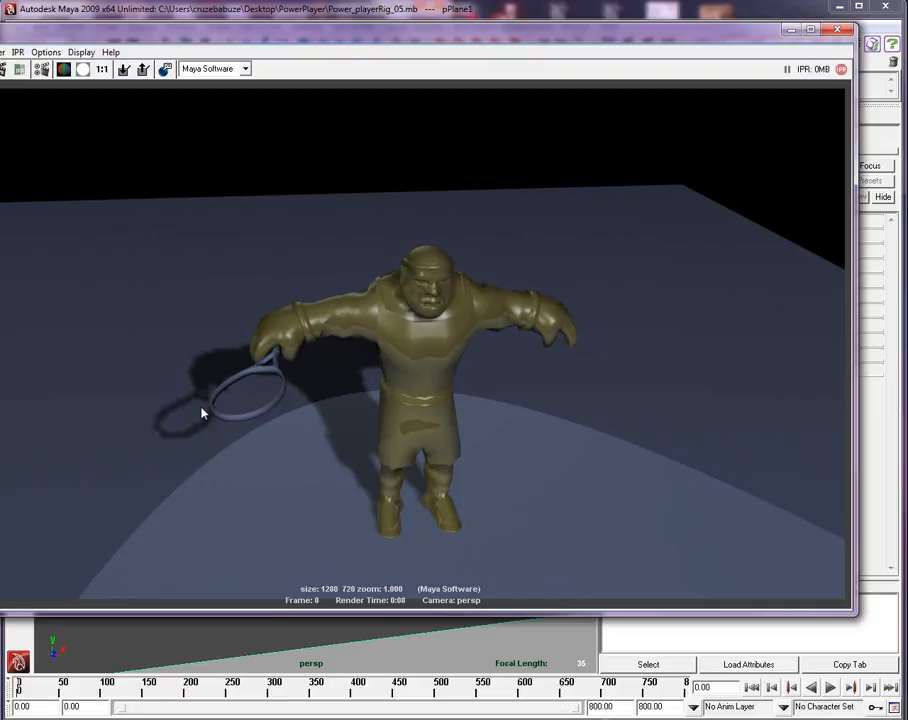
Close the finished render and check the Maya Software anti-aliasing and sampling values in the render settings
{"action": "left_click", "coordinate": [837, 29]}
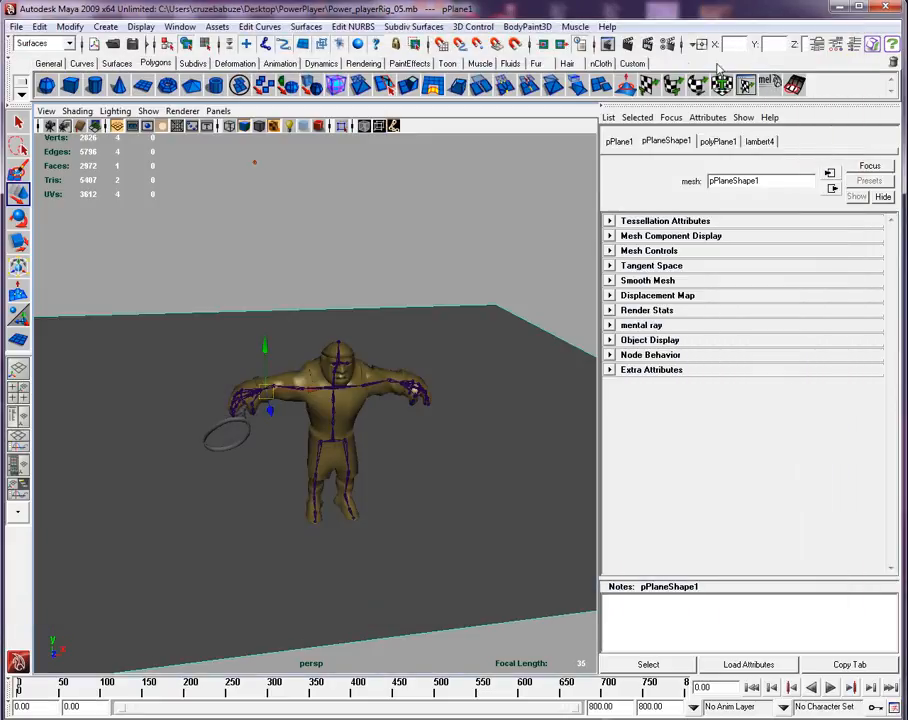
{"action": "left_click", "coordinate": [670, 45]}
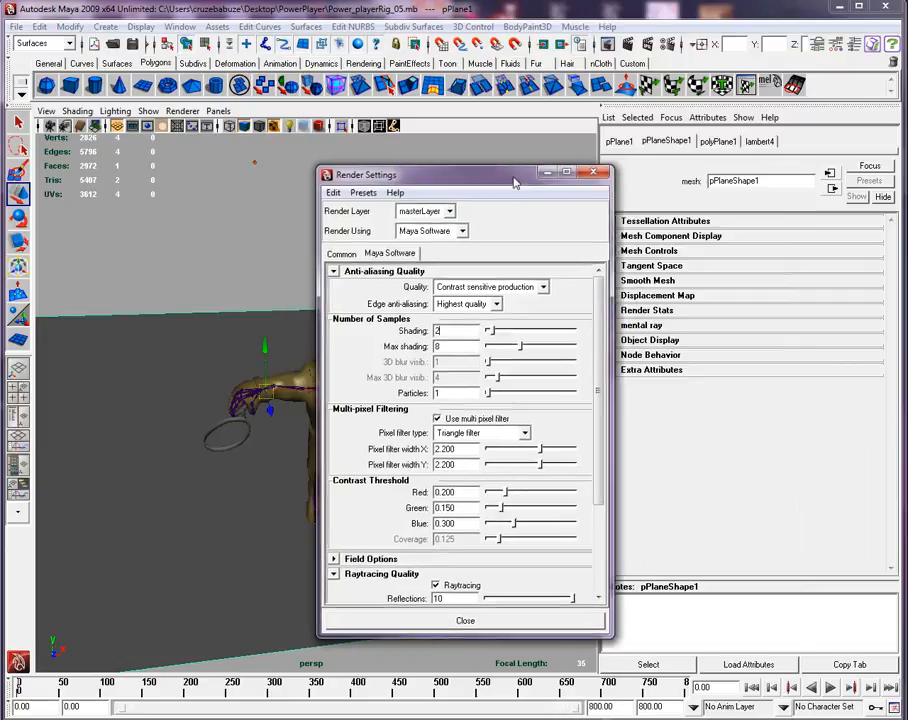
{"action": "left_click", "coordinate": [566, 175]}
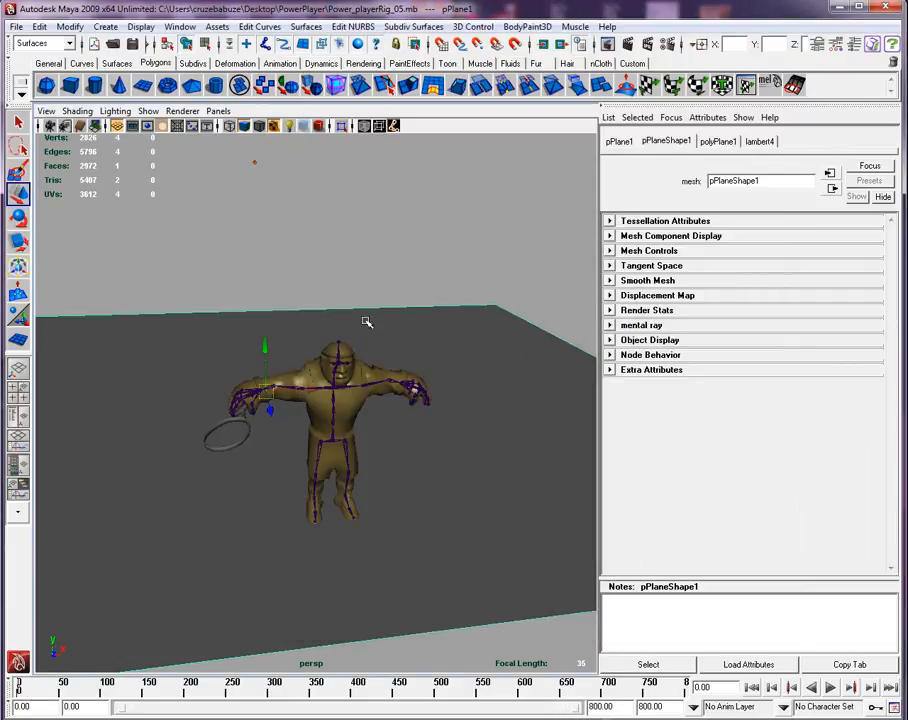
Set the depth map shadow resolution of spotLight1 to 2048 and render the scene to check the shadow
{"action": "scroll", "coordinate": [361, 347], "scroll_direction": "down", "scroll_amount": 8}
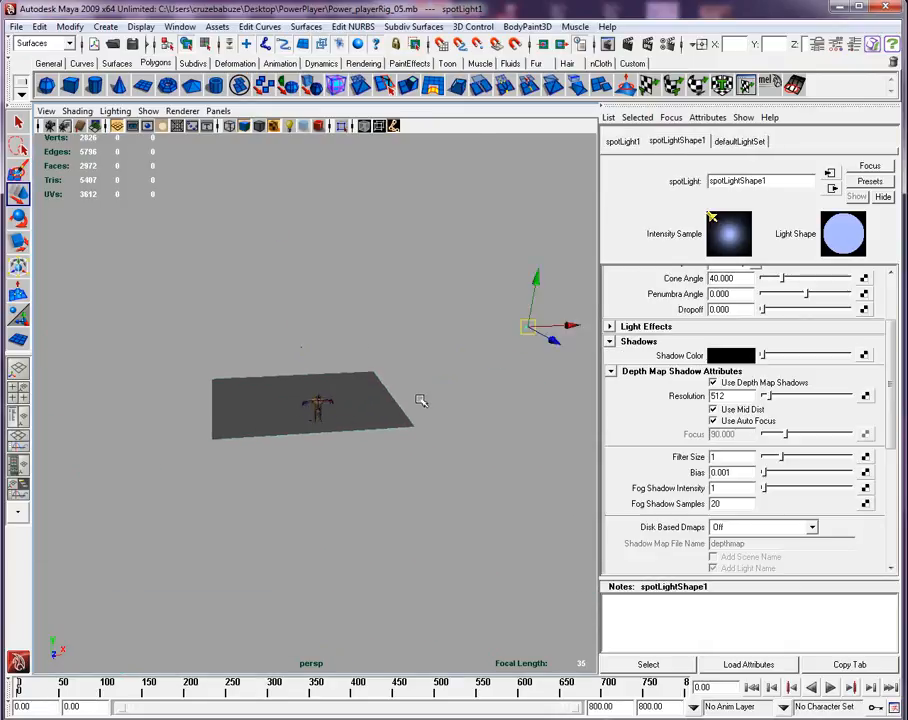
{"action": "scroll", "coordinate": [421, 401], "scroll_direction": "up", "scroll_amount": 8}
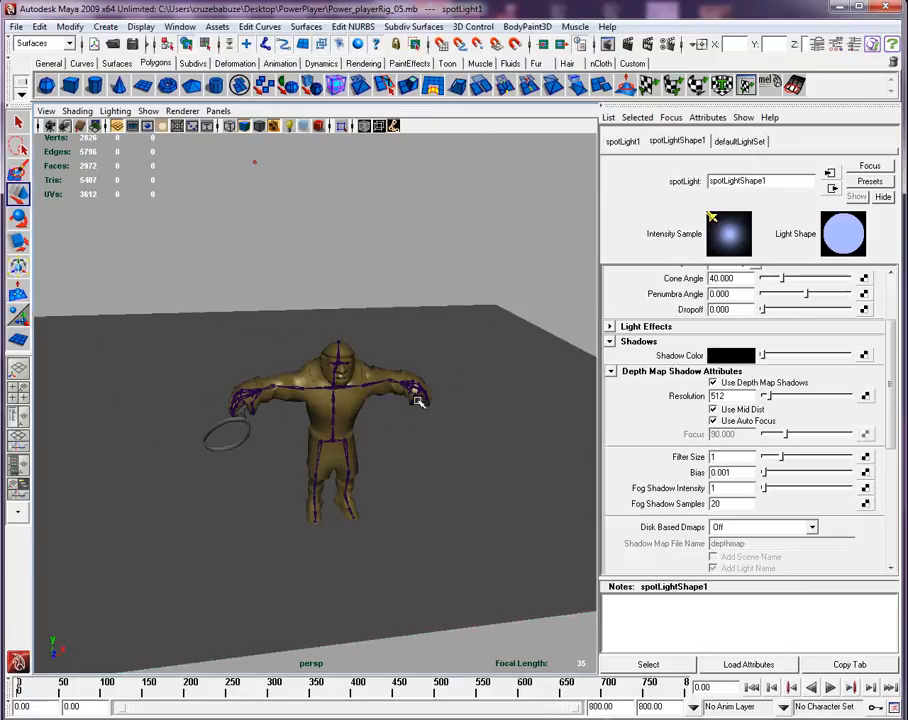
{"action": "mouse_move", "coordinate": [889, 385]}
{"action": "left_mouse_down"}
{"action": "mouse_move", "coordinate": [894, 357]}
{"action": "mouse_move", "coordinate": [894, 398]}
{"action": "left_mouse_up"}
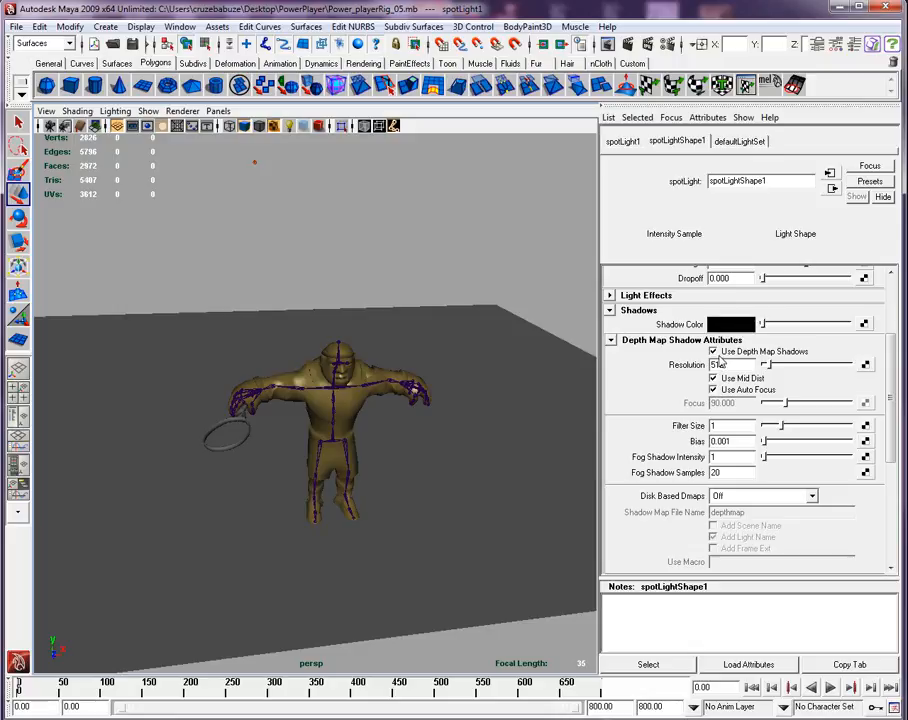
{"action": "double_click", "coordinate": [724, 364]}
{"action": "type", "text": "2048"}
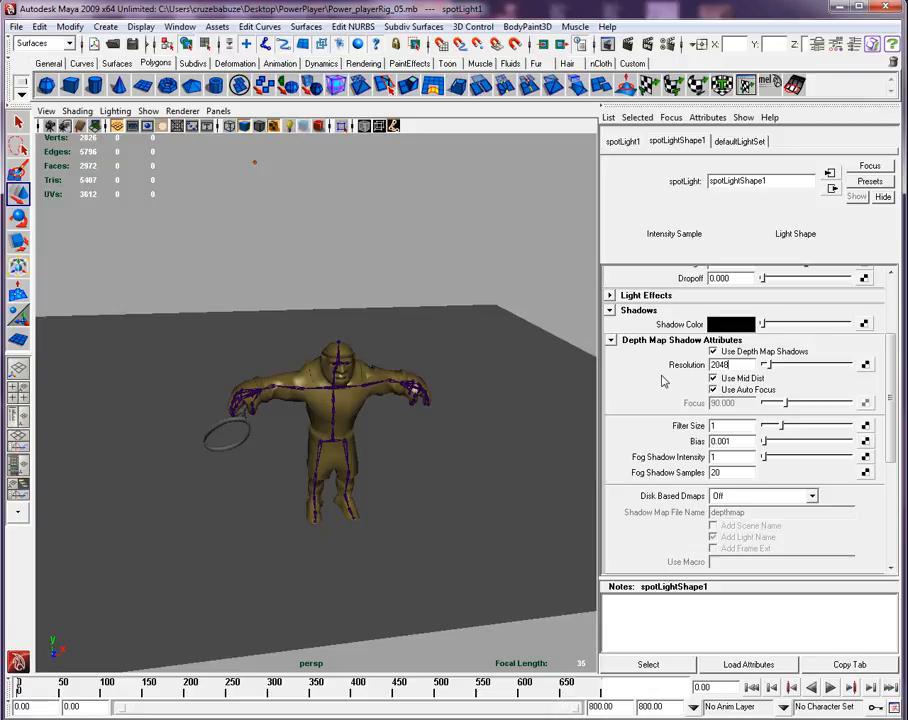
{"action": "key", "text": "Return"}
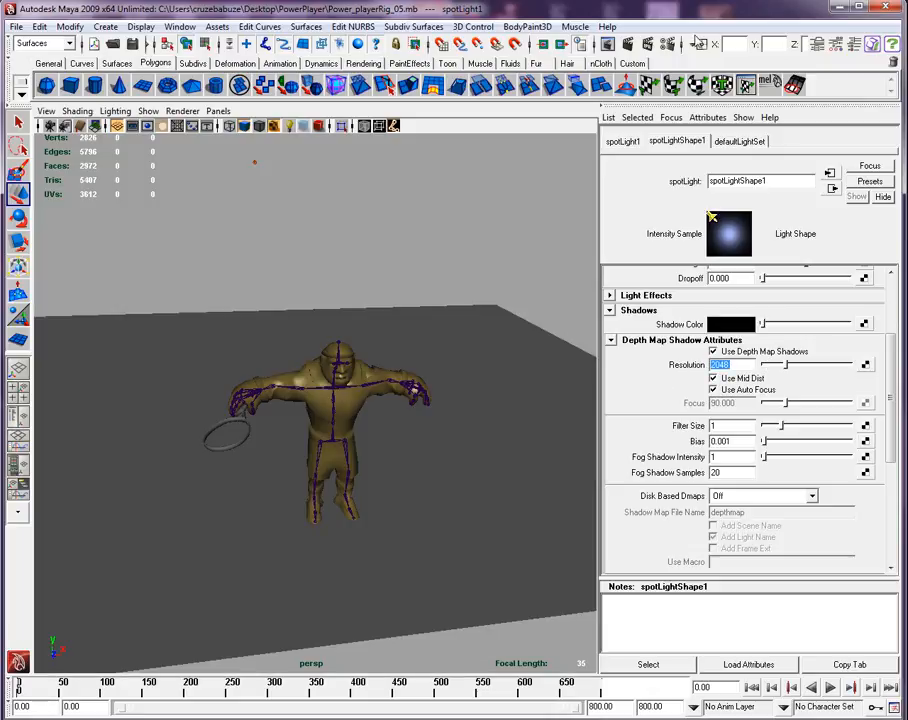
{"action": "left_click", "coordinate": [629, 43]}
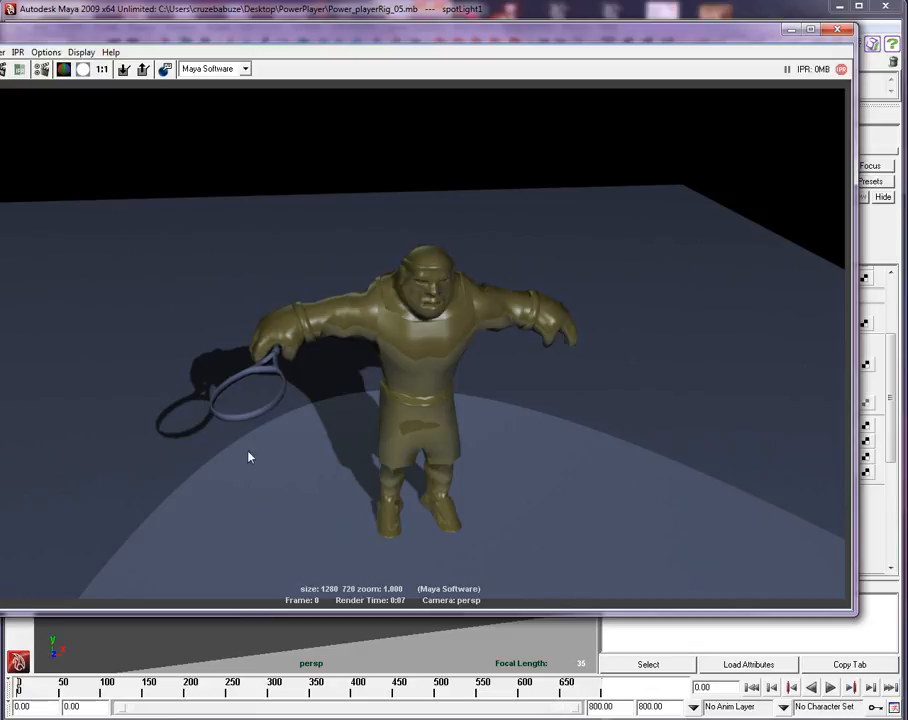
{"action": "left_click", "coordinate": [836, 30]}
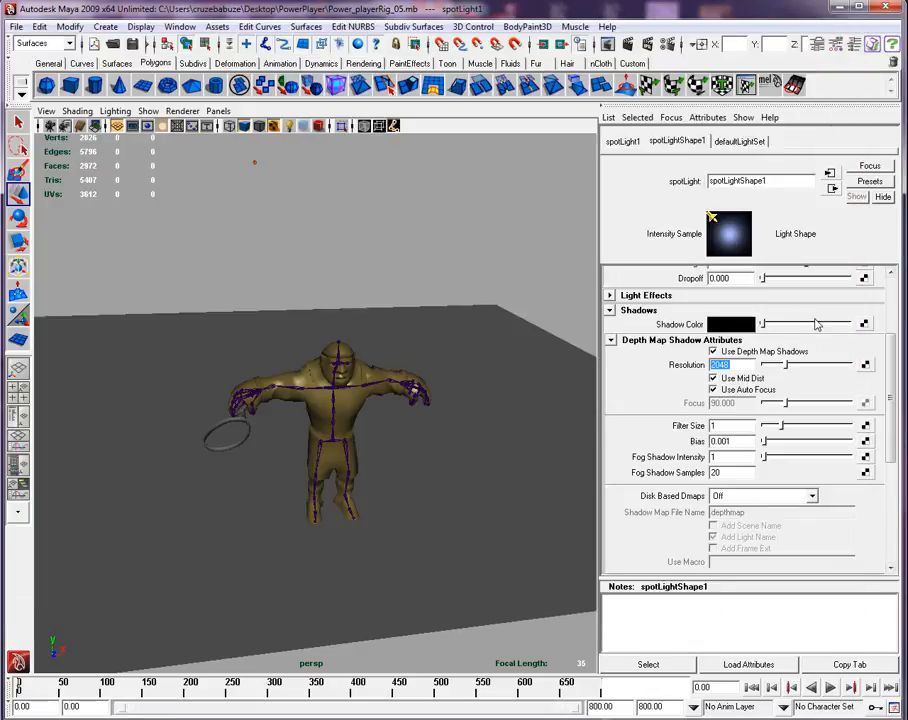
Set the spotlight's depth map shadow filter size to 3 and render a test image
{"action": "left_click", "coordinate": [714, 426]}
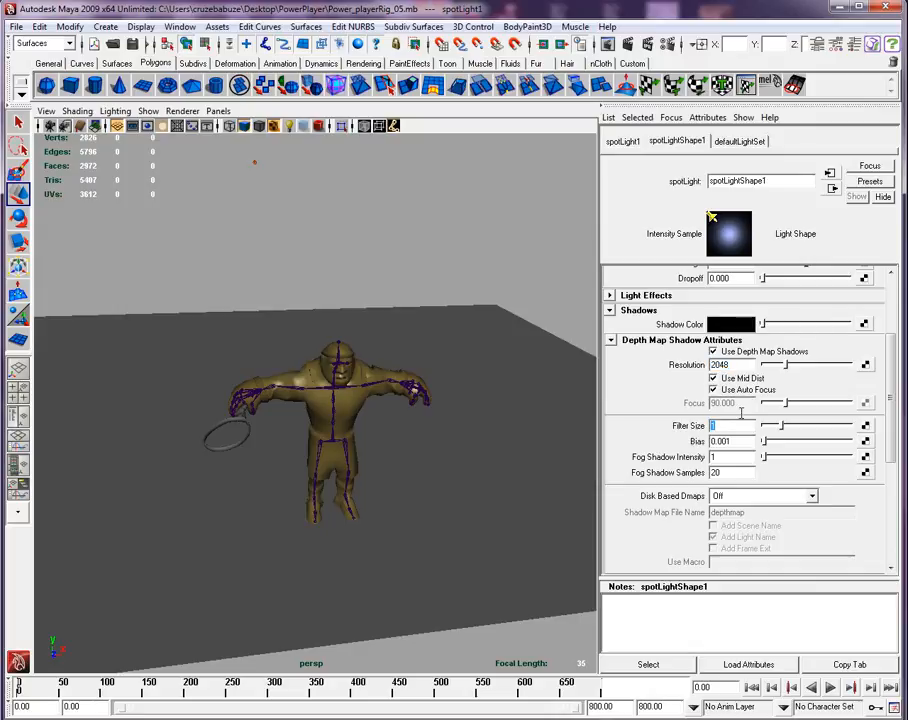
{"action": "type", "text": "3"}
{"action": "key", "text": "Return"}
{"action": "left_click", "coordinate": [628, 45]}
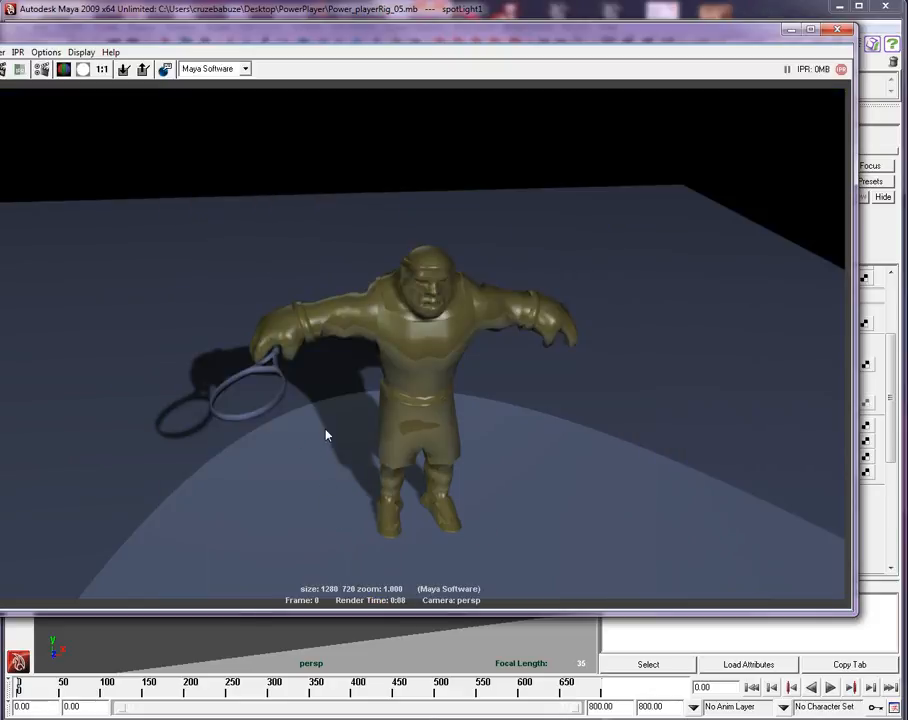
{"action": "left_click", "coordinate": [832, 31]}
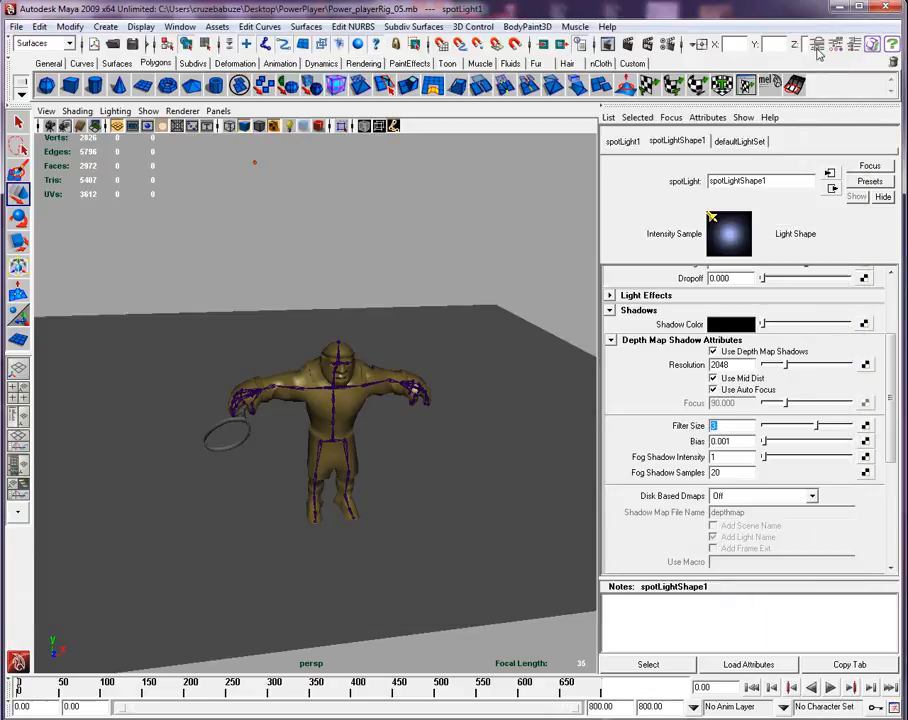
Raise the spotlight's shadow filter size to 6 and render again to check the softer shadow
{"action": "type", "text": "6"}
{"action": "key", "text": "Return"}
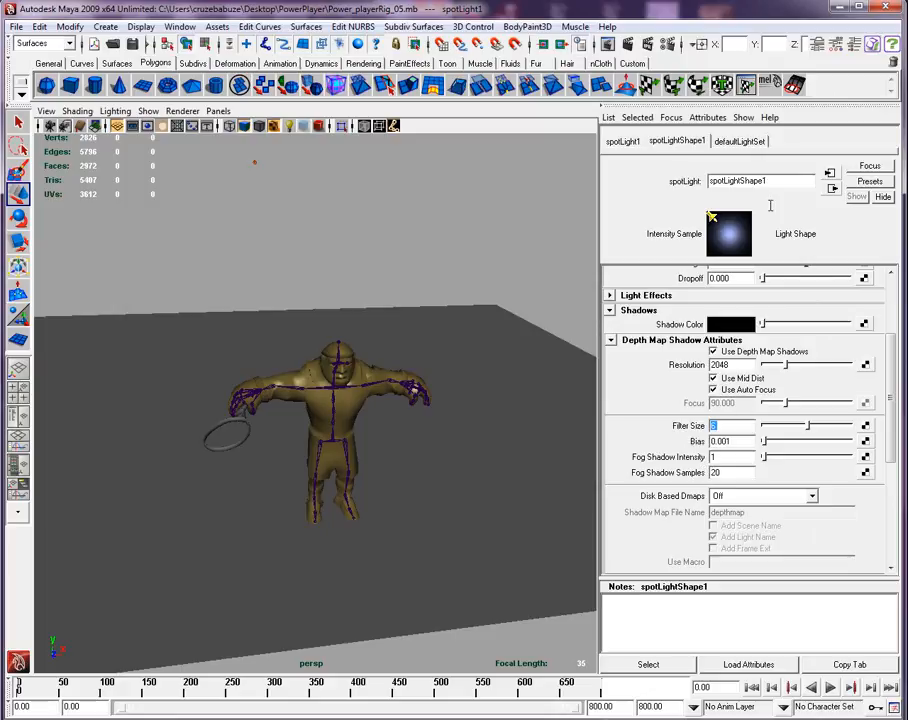
{"action": "left_click", "coordinate": [629, 44]}
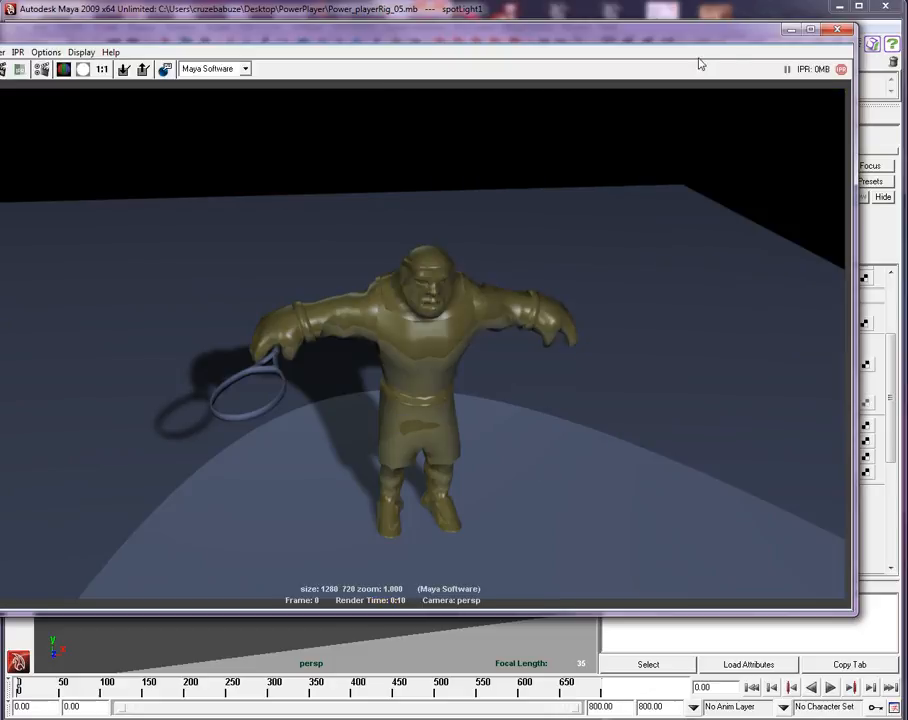
{"action": "left_click_drag", "start_coordinate": [747, 38], "coordinate": [669, 40]}
{"action": "left_click", "coordinate": [757, 36]}
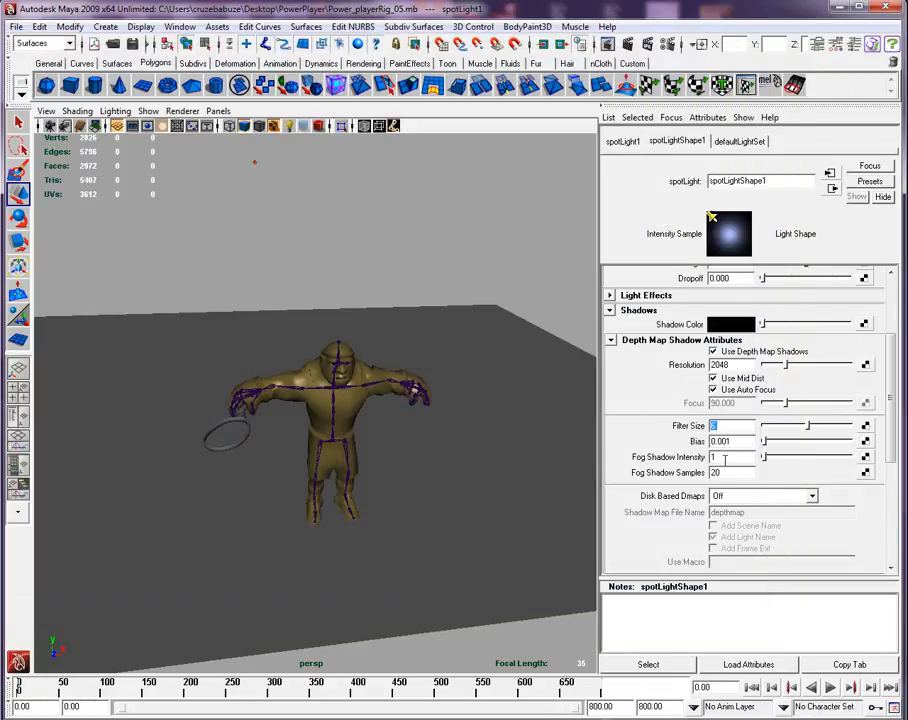
Try a fog shadow intensity of 5 in a test render, then restore it to 1, leaving Disk Based Dmaps off
{"action": "double_click", "coordinate": [724, 457]}
{"action": "type", "text": "5"}
{"action": "key", "text": "Return"}
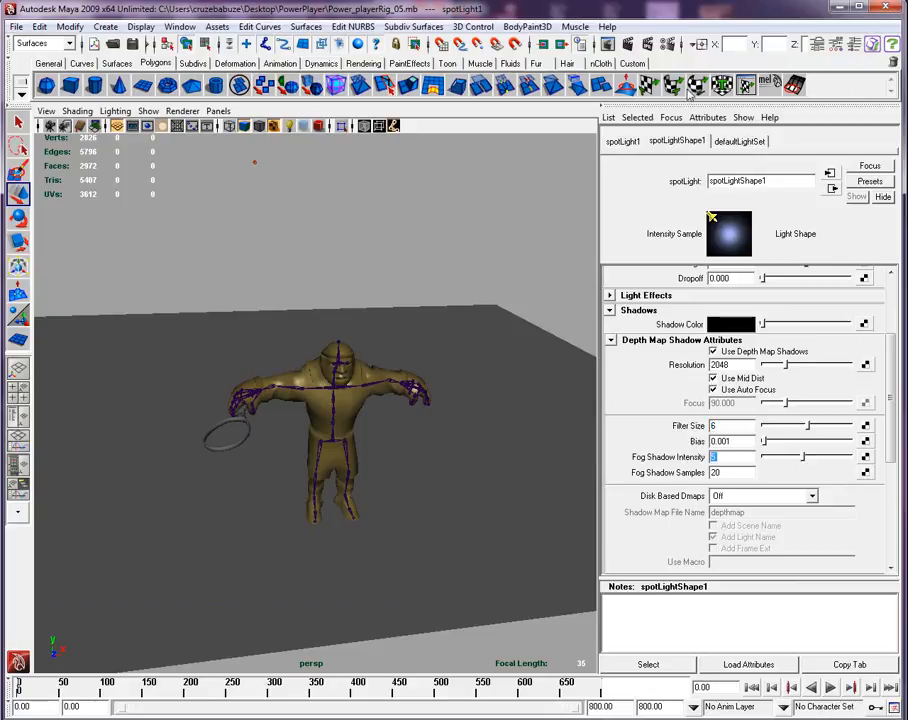
{"action": "left_click", "coordinate": [628, 44]}
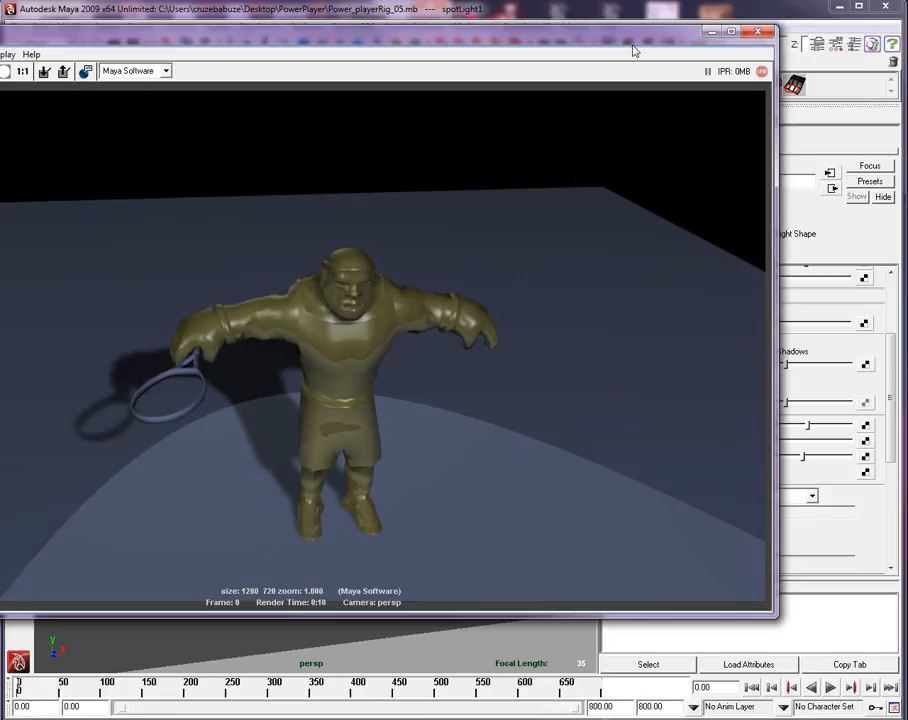
{"action": "left_click", "coordinate": [757, 32]}
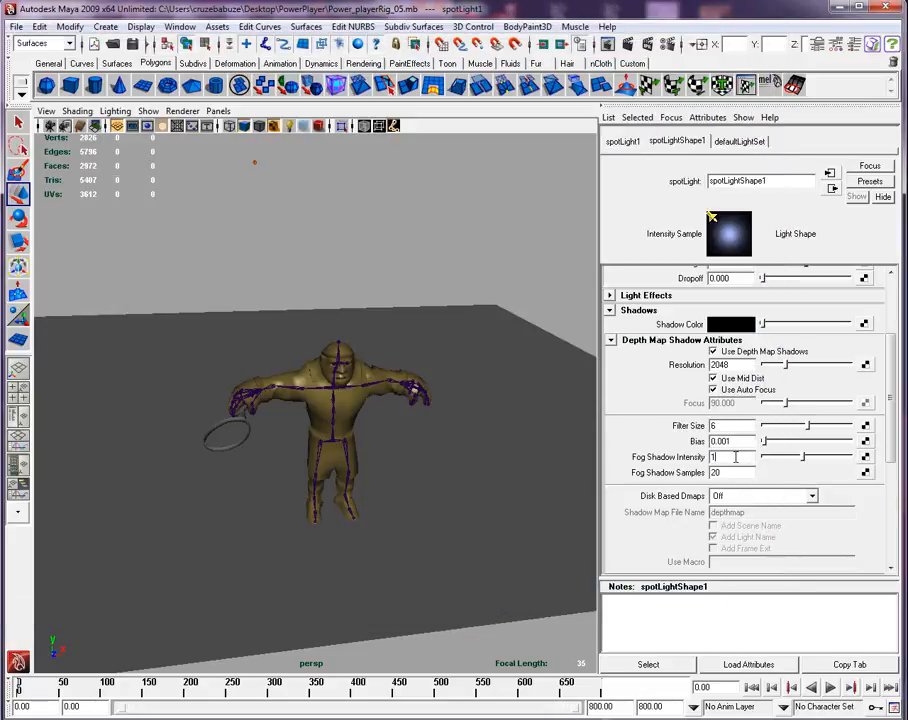
{"action": "left_click", "coordinate": [793, 496]}
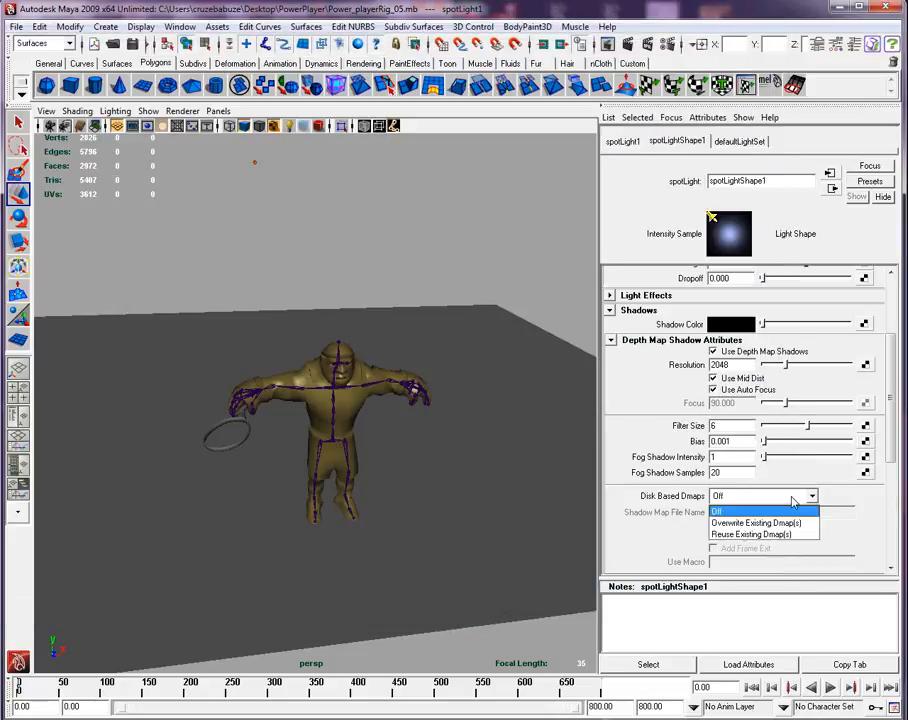
{"action": "left_click", "coordinate": [858, 531]}
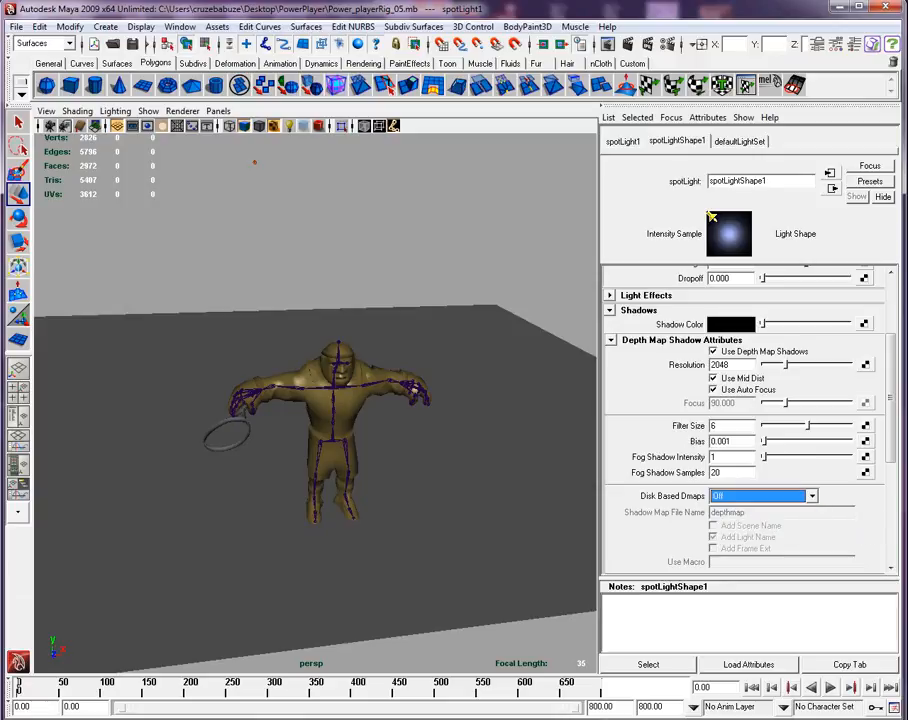
Enable ray trace shadows on the spotlight with 3 shadow rays and a ray depth limit of 3, and render a test image
{"action": "left_click_drag", "start_coordinate": [890, 420], "coordinate": [886, 500]}
{"action": "left_click", "coordinate": [713, 444]}
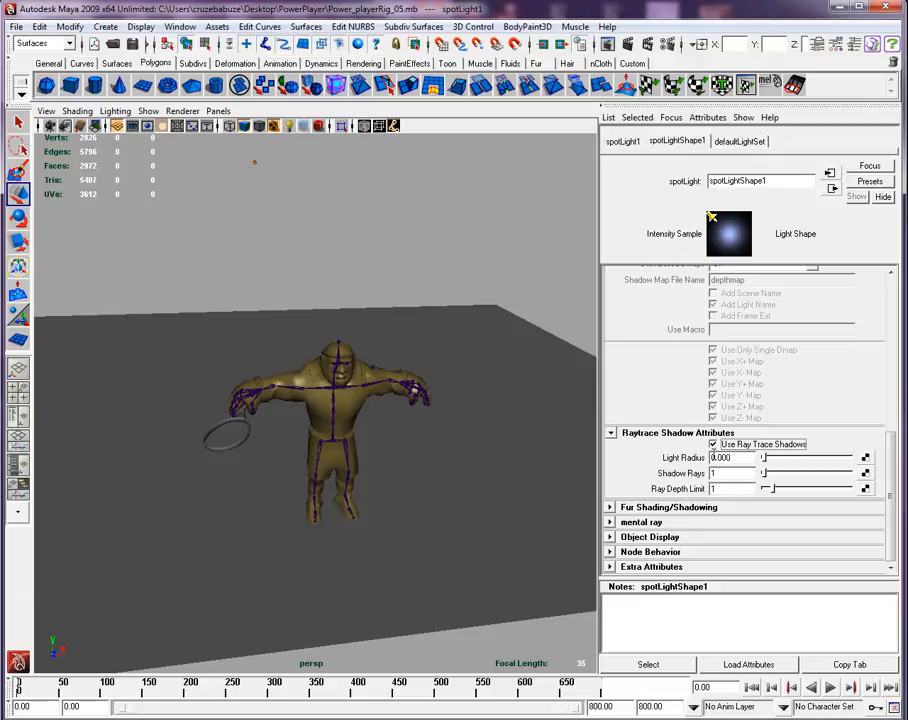
{"action": "left_click_drag", "start_coordinate": [730, 475], "coordinate": [685, 481]}
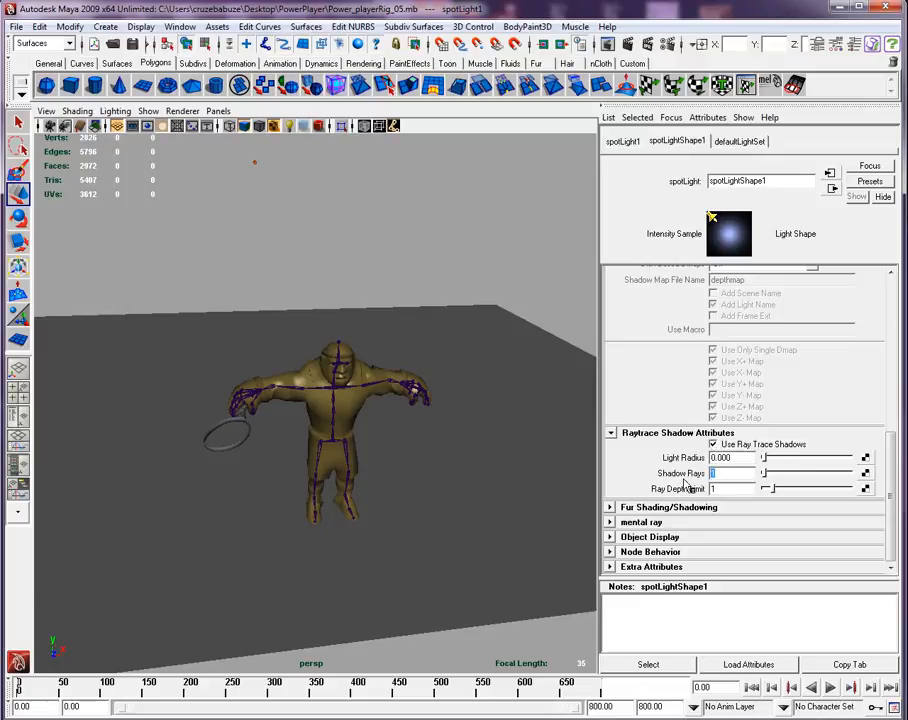
{"action": "type", "text": "3"}
{"action": "key", "text": "Tab"}
{"action": "type", "text": "3"}
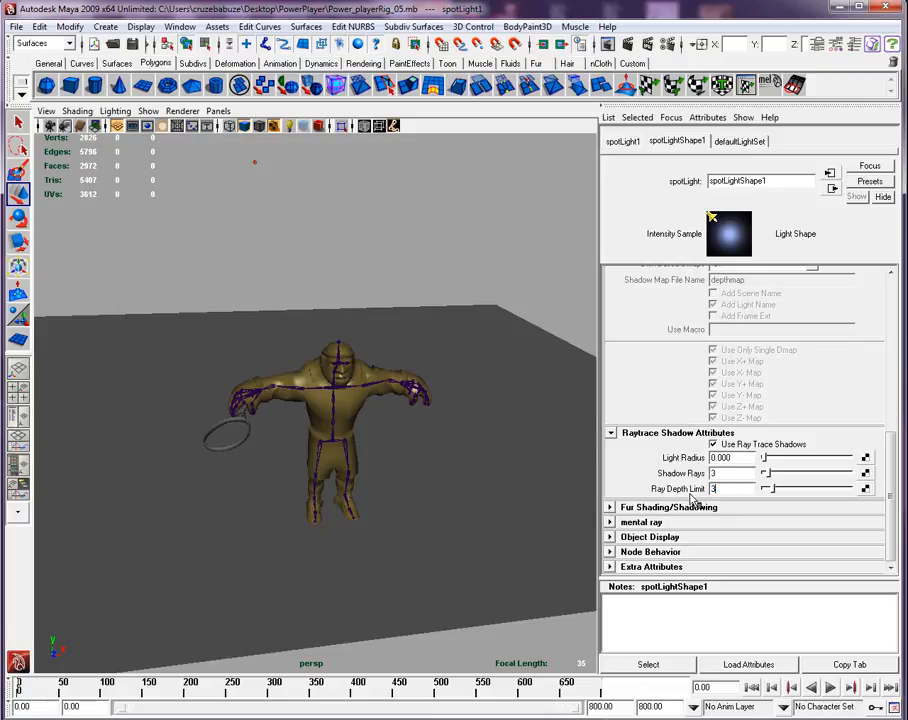
{"action": "key", "text": "Return"}
{"action": "left_click", "coordinate": [627, 45]}
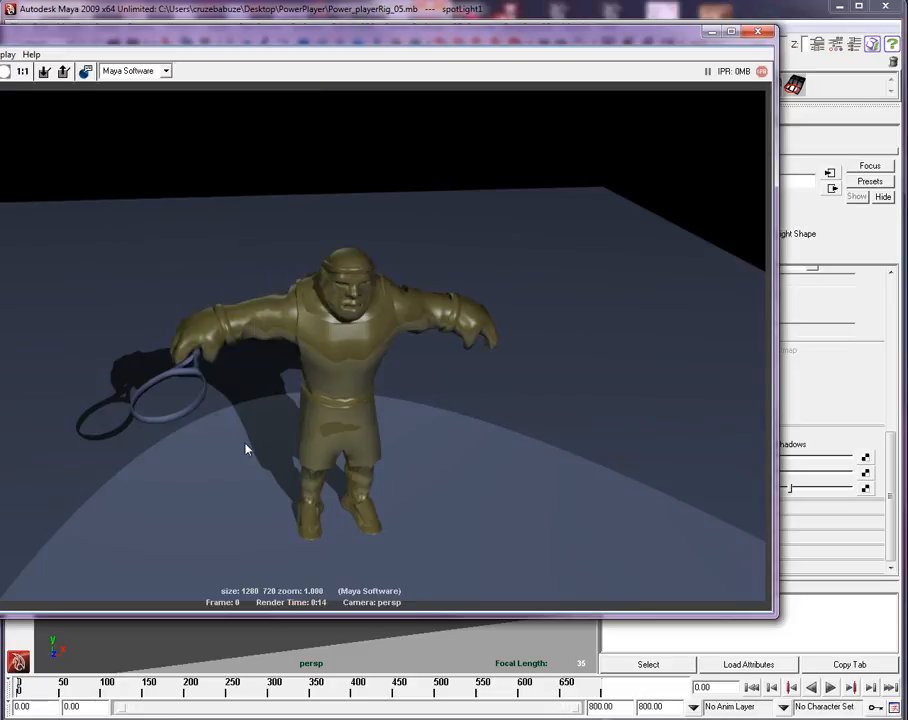
{"action": "left_click", "coordinate": [759, 34]}
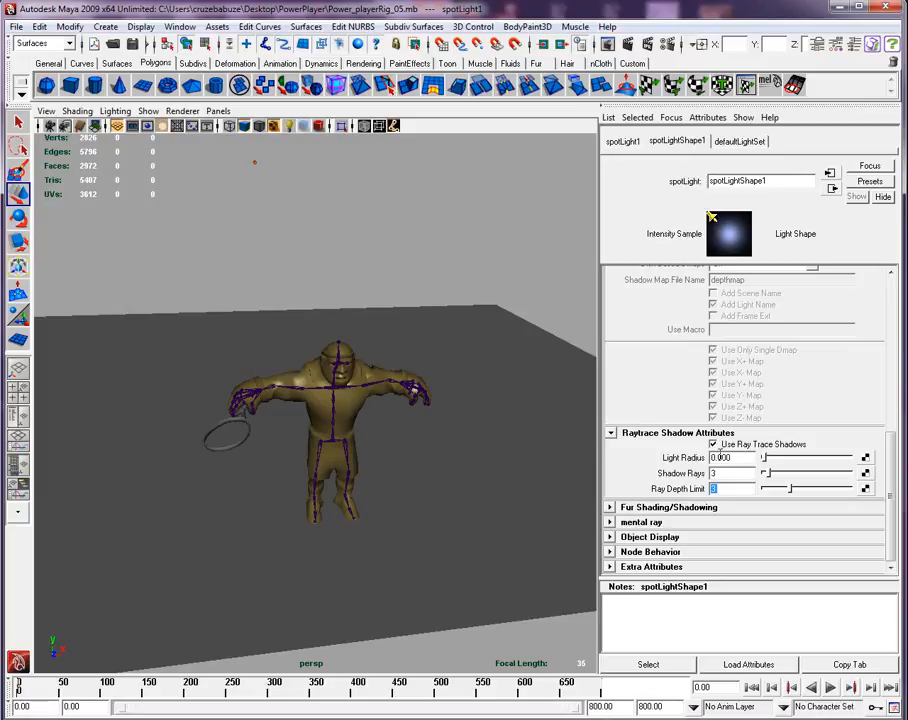
Turn off the spotlight's ray trace shadows and switch it back to depth map shadows
{"action": "left_click", "coordinate": [714, 444]}
{"action": "left_click_drag", "start_coordinate": [895, 478], "coordinate": [893, 360]}
{"action": "left_click", "coordinate": [713, 480]}
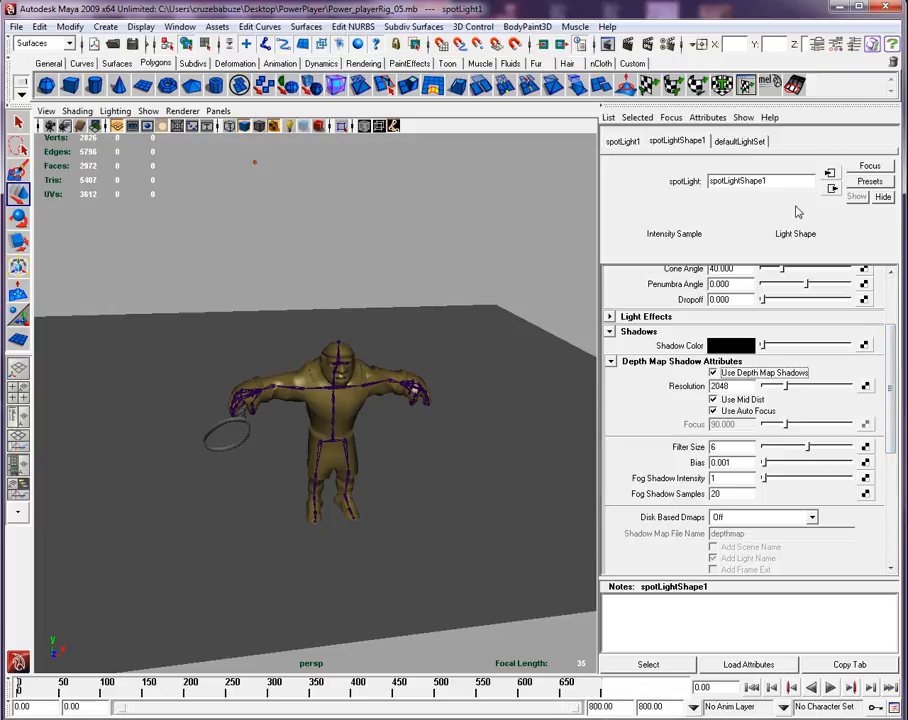
Select the ground plane and scale it up uniformly to about 9.57 so it extends far around the character
{"action": "left_click", "coordinate": [863, 49]}
{"action": "left_click", "coordinate": [557, 454]}
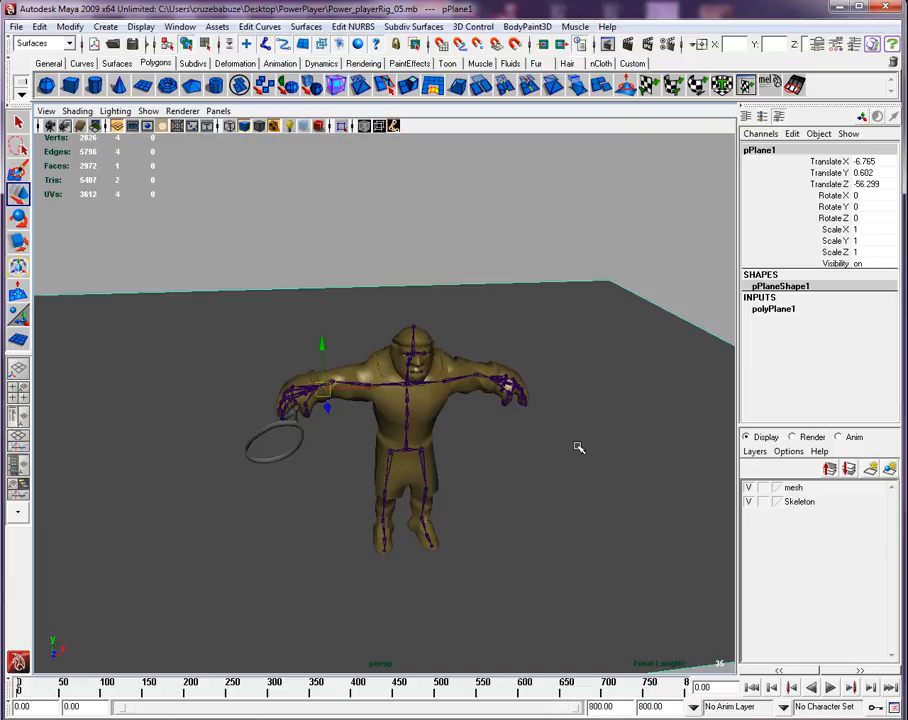
{"action": "scroll", "coordinate": [578, 447], "scroll_direction": "down", "scroll_amount": 5}
{"action": "scroll", "coordinate": [578, 447], "scroll_direction": "up", "scroll_amount": 2}
{"action": "key", "text": "r"}
{"action": "left_click_drag", "start_coordinate": [361, 398], "coordinate": [887, 440]}
{"action": "left_click_drag", "start_coordinate": [361, 398], "coordinate": [705, 416]}
{"action": "left_click_drag", "start_coordinate": [366, 400], "coordinate": [726, 397]}
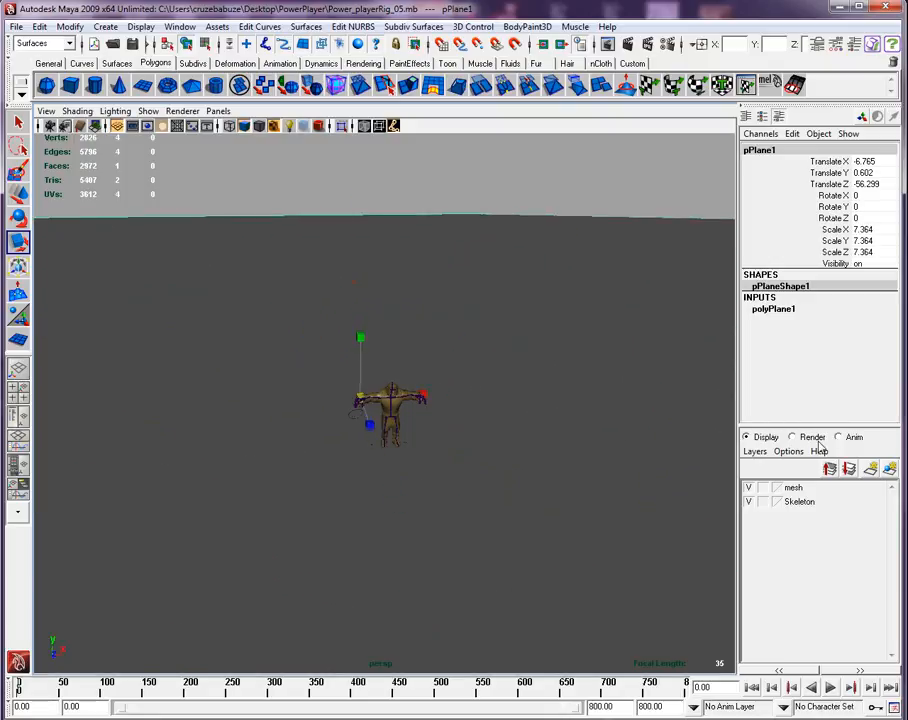
{"action": "left_click_drag", "start_coordinate": [362, 398], "coordinate": [470, 458]}
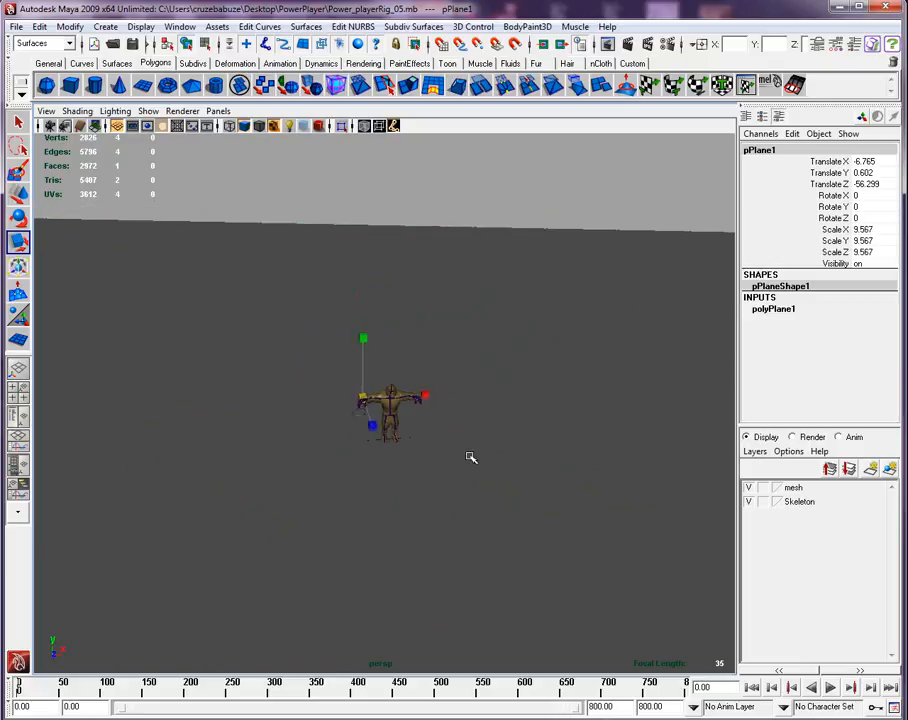
List the scene's cameras in the Outliner and open the persp camera's attributes for editing
{"action": "scroll", "coordinate": [470, 458], "scroll_direction": "up", "scroll_amount": 3}
{"action": "key", "text": "f"}
{"action": "right_click_drag", "start_coordinate": [466, 462], "coordinate": [187, 90], "text": "alt"}
{"action": "left_click", "coordinate": [180, 26]}
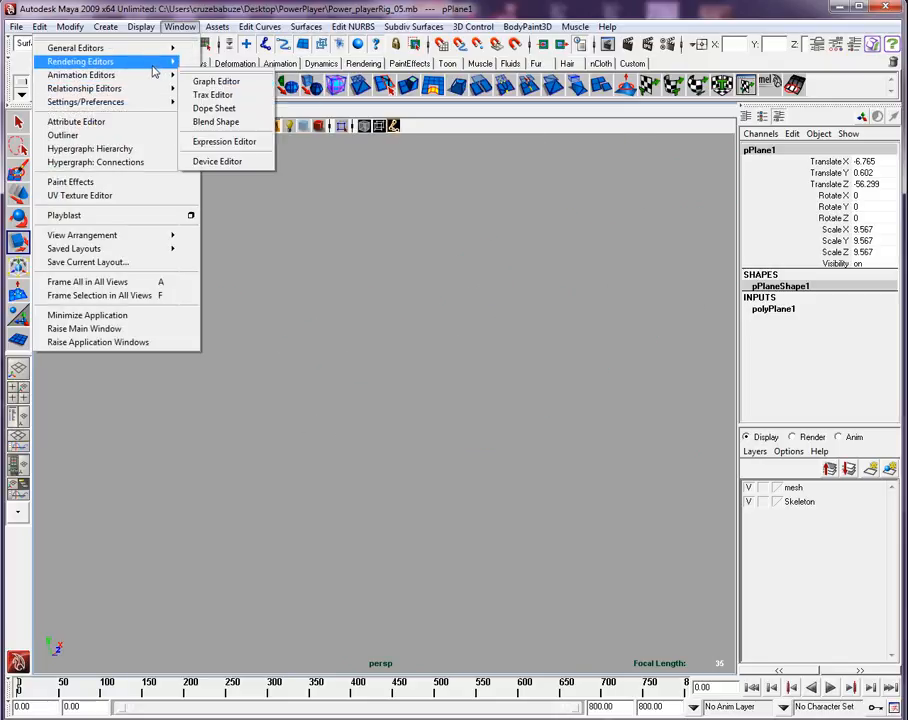
{"action": "mouse_move", "coordinate": [155, 63]}
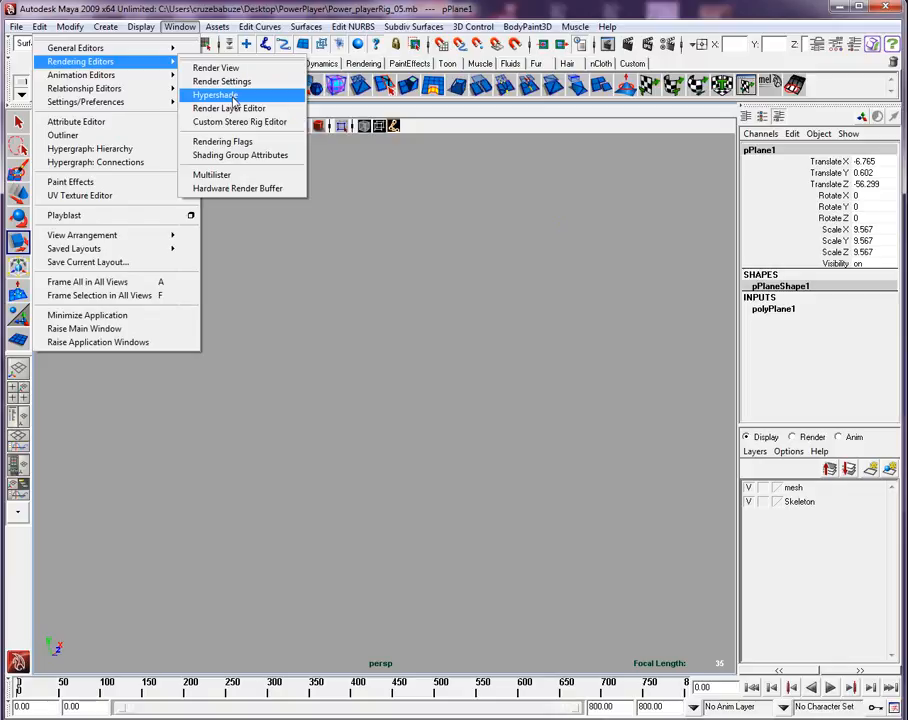
{"action": "left_click", "coordinate": [62, 135]}
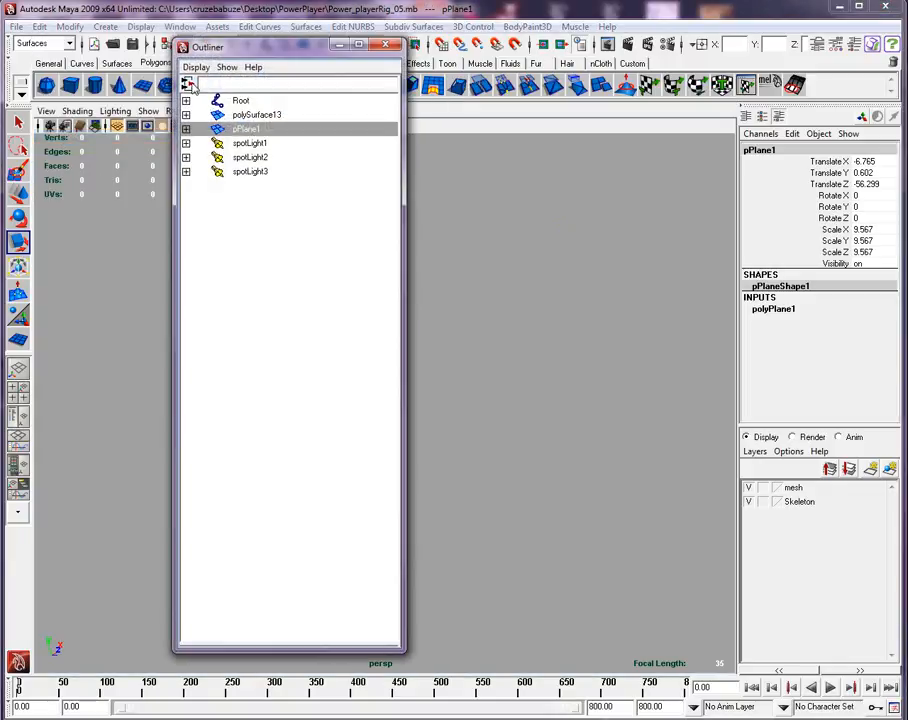
{"action": "left_click", "coordinate": [240, 100]}
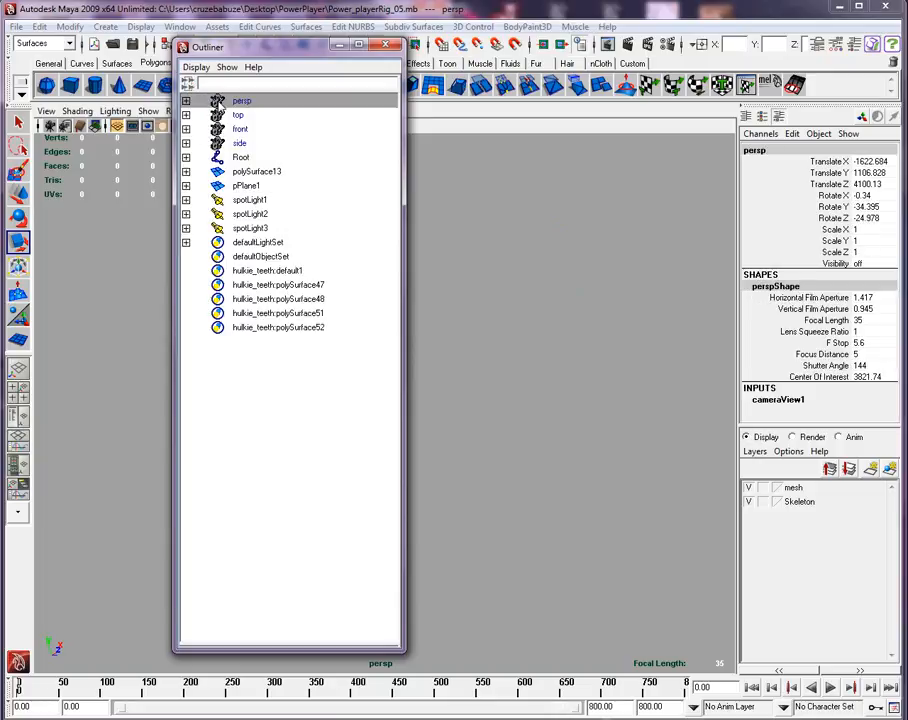
{"action": "double_click", "coordinate": [236, 100]}
{"action": "left_click", "coordinate": [386, 46]}
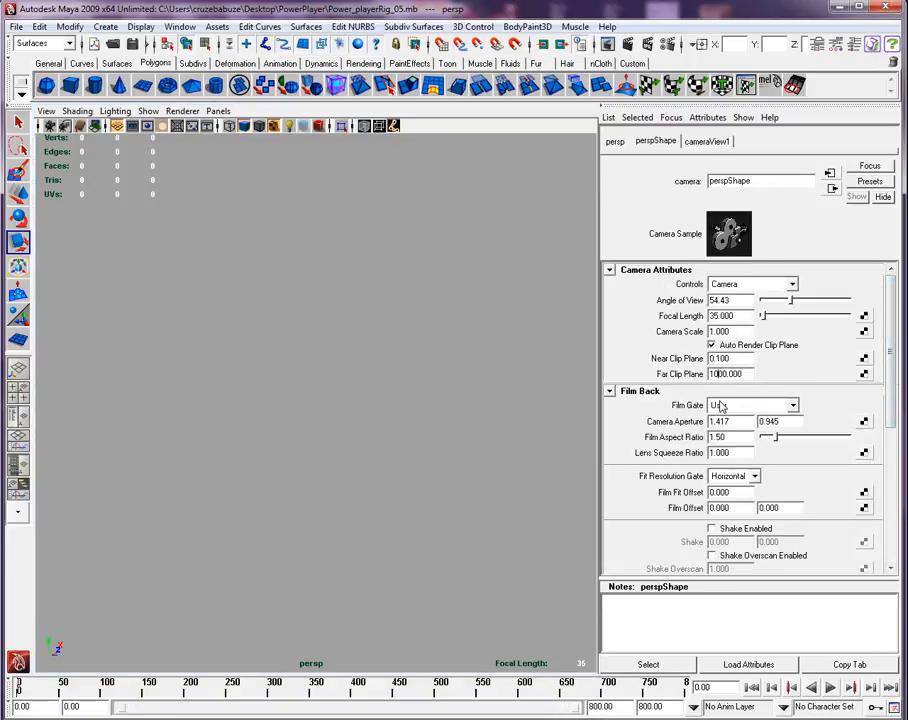
Set the persp camera's far clip plane to 100000000 so the distant ground plane displays
{"action": "type", "text": "000"}
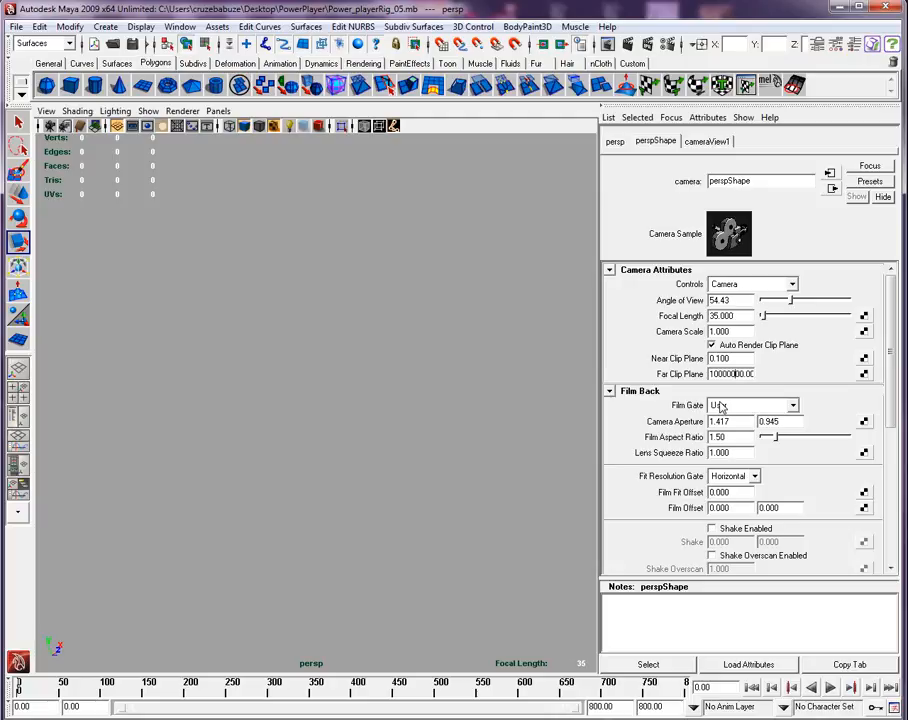
{"action": "key", "text": "Return"}
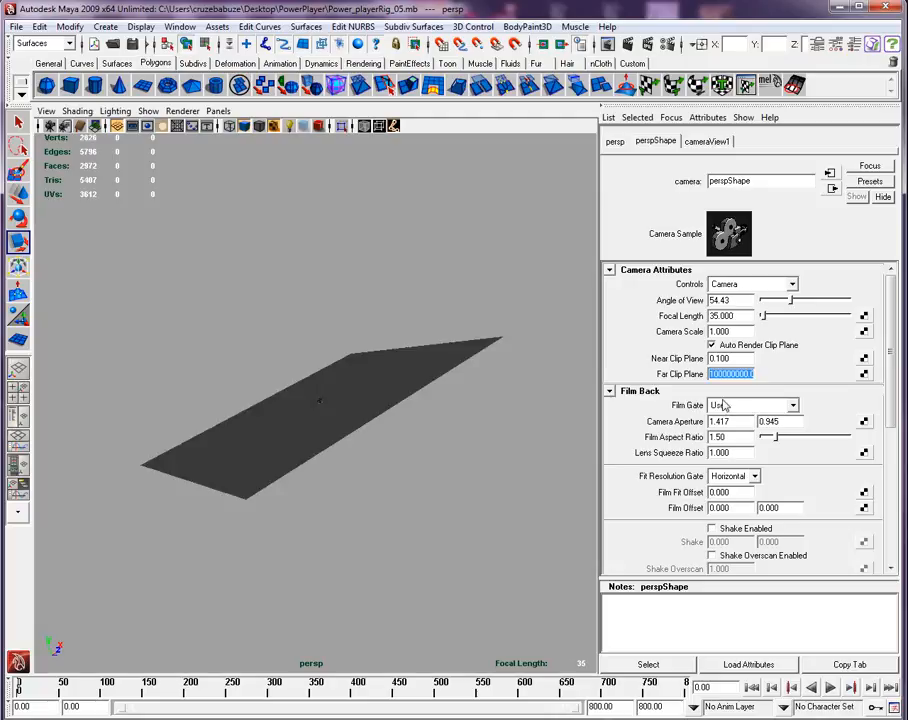
{"action": "left_click", "coordinate": [717, 358]}
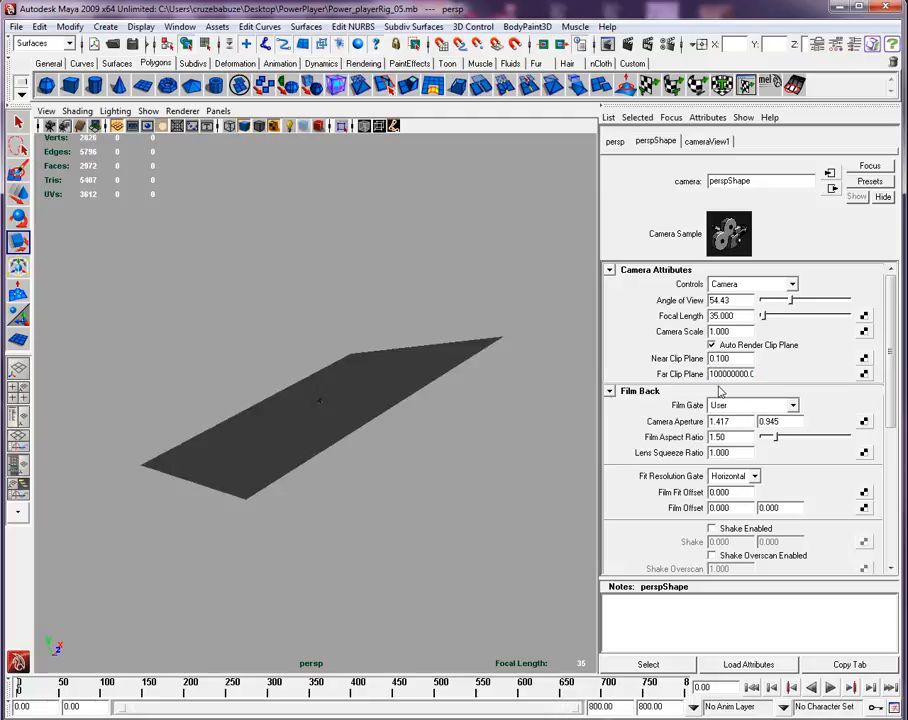
{"action": "type", "text": "0"}
{"action": "key", "text": "Return"}
Select the ground plane and set its width subdivisions to 21 and height subdivisions to 23
{"action": "left_click_drag", "start_coordinate": [522, 380], "coordinate": [448, 413], "text": "alt"}
{"action": "left_click", "coordinate": [448, 413]}
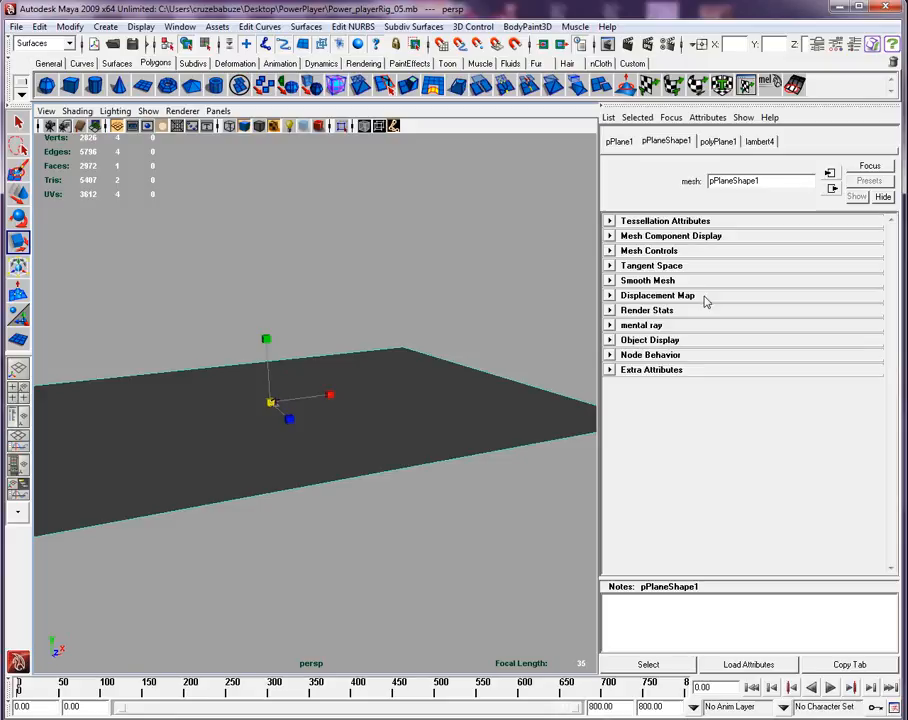
{"action": "left_click", "coordinate": [856, 45]}
{"action": "left_click", "coordinate": [770, 312]}
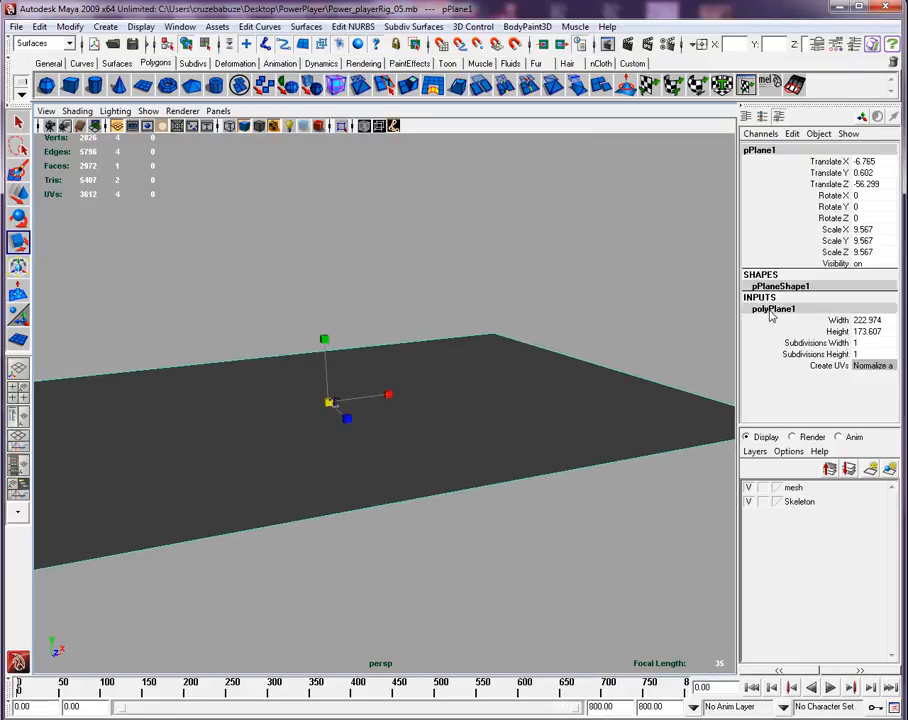
{"action": "left_click", "coordinate": [830, 343]}
{"action": "middle_click_drag", "start_coordinate": [628, 517], "coordinate": [812, 400]}
{"action": "left_click", "coordinate": [815, 344]}
{"action": "middle_click_drag", "start_coordinate": [555, 578], "coordinate": [14, 320]}
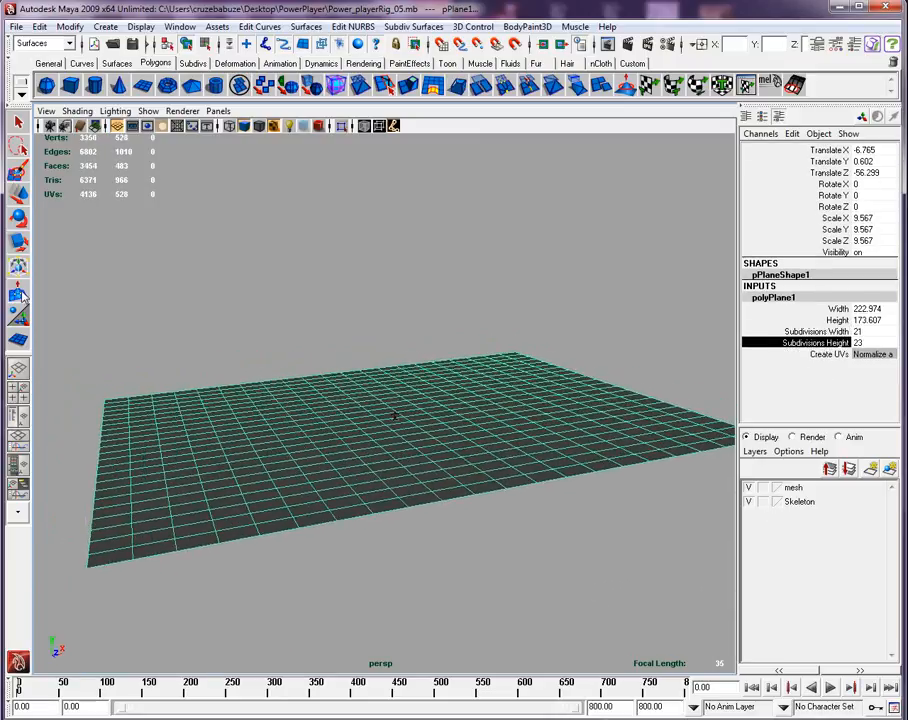
Use Soft Modification to raise a bump about 91 units on the plane's left side and a wider mound about 111 units near its front edge
{"action": "left_click", "coordinate": [18, 290]}
{"action": "left_click_drag", "start_coordinate": [387, 413], "coordinate": [209, 404]}
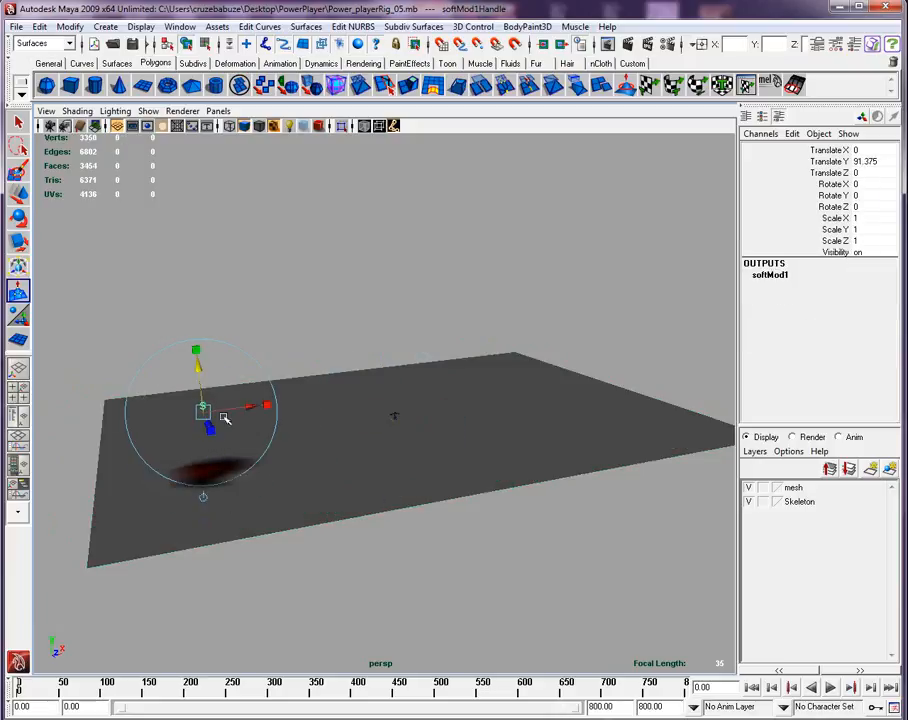
{"action": "left_click", "coordinate": [292, 456]}
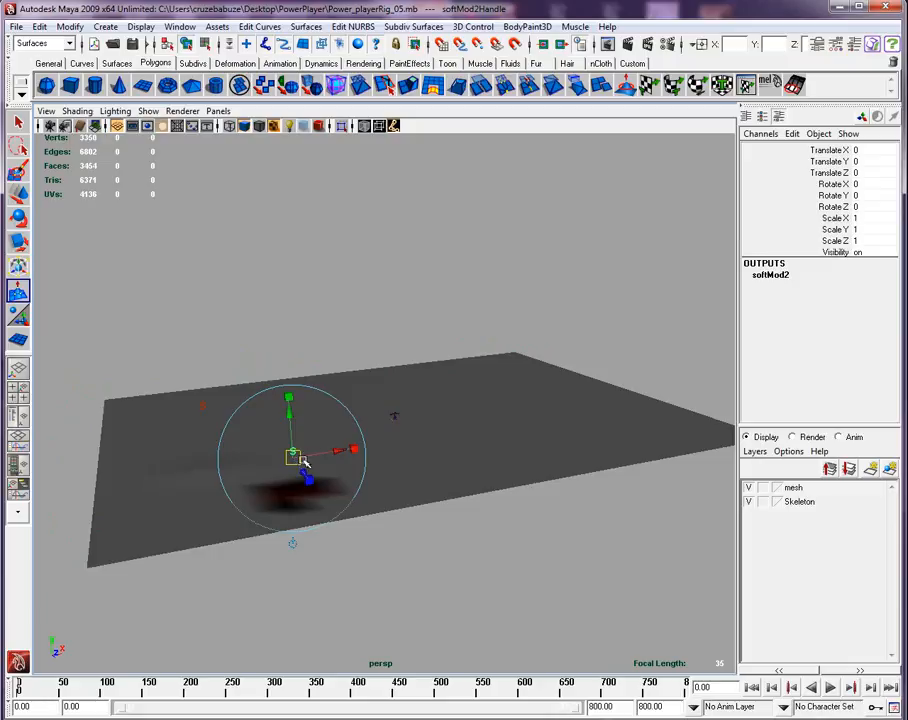
{"action": "key", "text": "b"}
{"action": "left_click_drag", "start_coordinate": [288, 464], "coordinate": [355, 468]}
{"action": "left_click_drag", "start_coordinate": [291, 431], "coordinate": [285, 366]}
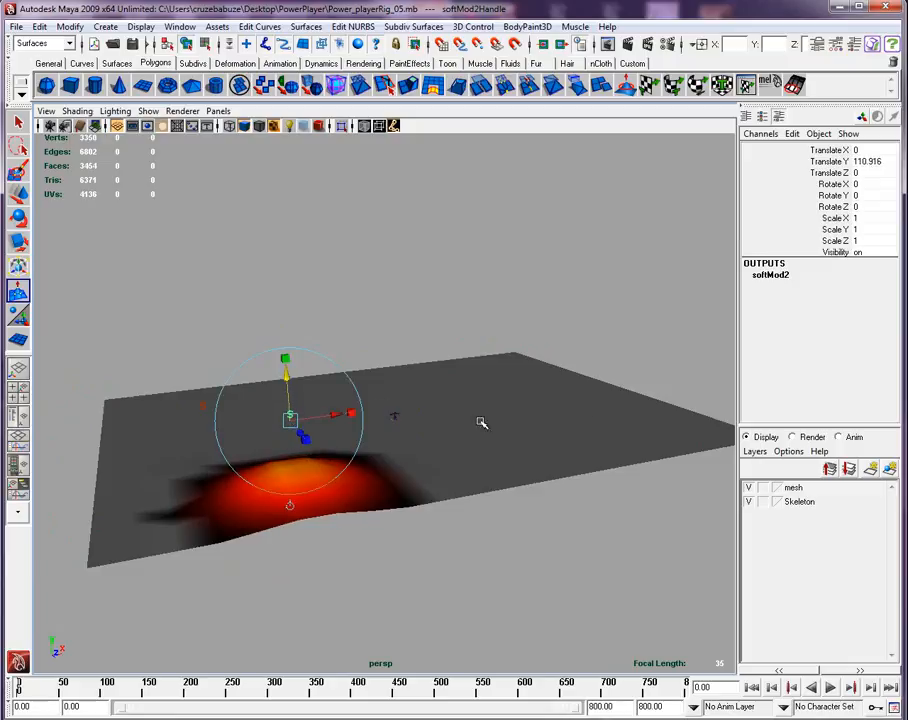
Raise a soft mound about 105 units on the plane's far right and another one behind the character
{"action": "left_click", "coordinate": [558, 380]}
{"action": "left_click_drag", "start_coordinate": [559, 336], "coordinate": [560, 308]}
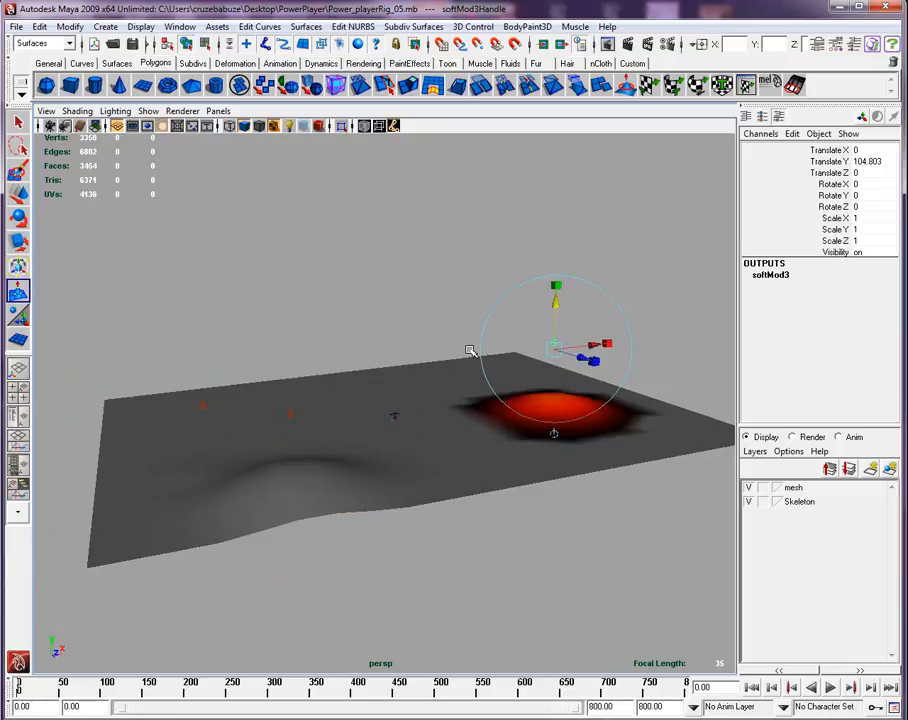
{"action": "left_click", "coordinate": [424, 371]}
{"action": "left_click_drag", "start_coordinate": [421, 330], "coordinate": [424, 300]}
Raise three more soft mounds across the plane's left and rear-left area, the one at the left edge about 134 units high
{"action": "left_click", "coordinate": [198, 426]}
{"action": "left_click_drag", "start_coordinate": [195, 387], "coordinate": [138, 320]}
{"action": "left_click", "coordinate": [146, 418]}
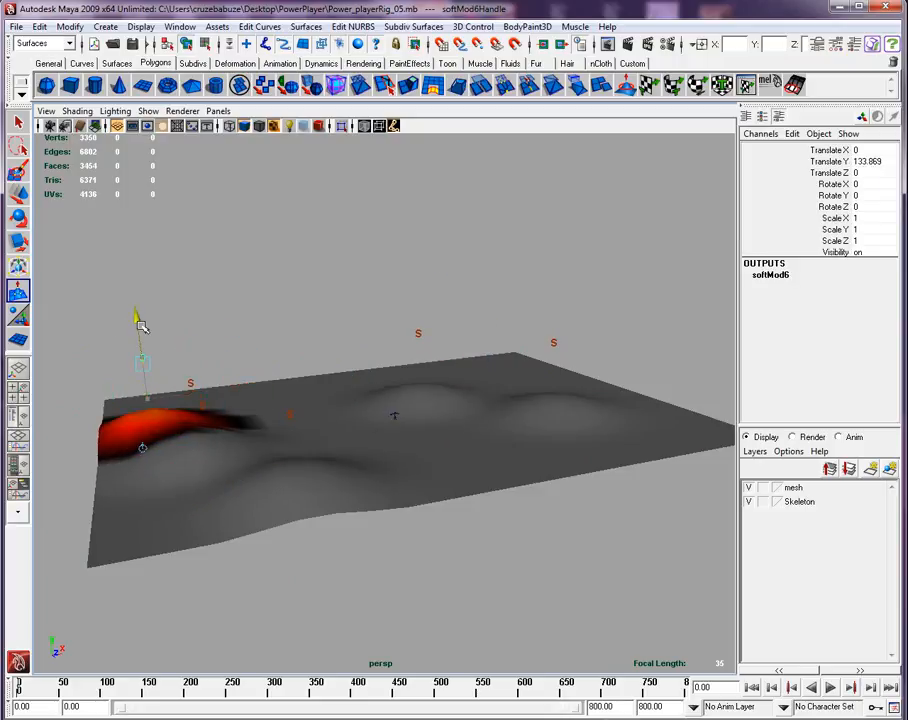
{"action": "left_click", "coordinate": [256, 410]}
{"action": "left_click_drag", "start_coordinate": [257, 372], "coordinate": [254, 302]}
Raise a low soft mound at the plane's front edge and another about 55 units high near the far right corner
{"action": "left_click", "coordinate": [462, 476]}
{"action": "left_click_drag", "start_coordinate": [462, 440], "coordinate": [462, 418]}
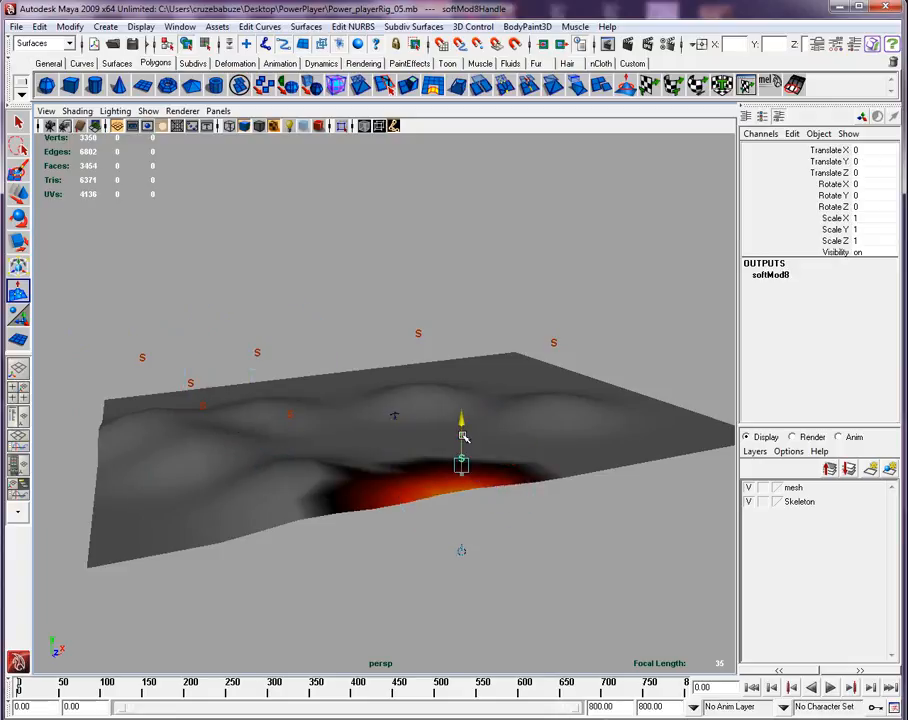
{"action": "left_click", "coordinate": [510, 360]}
{"action": "left_click_drag", "start_coordinate": [509, 318], "coordinate": [508, 304]}
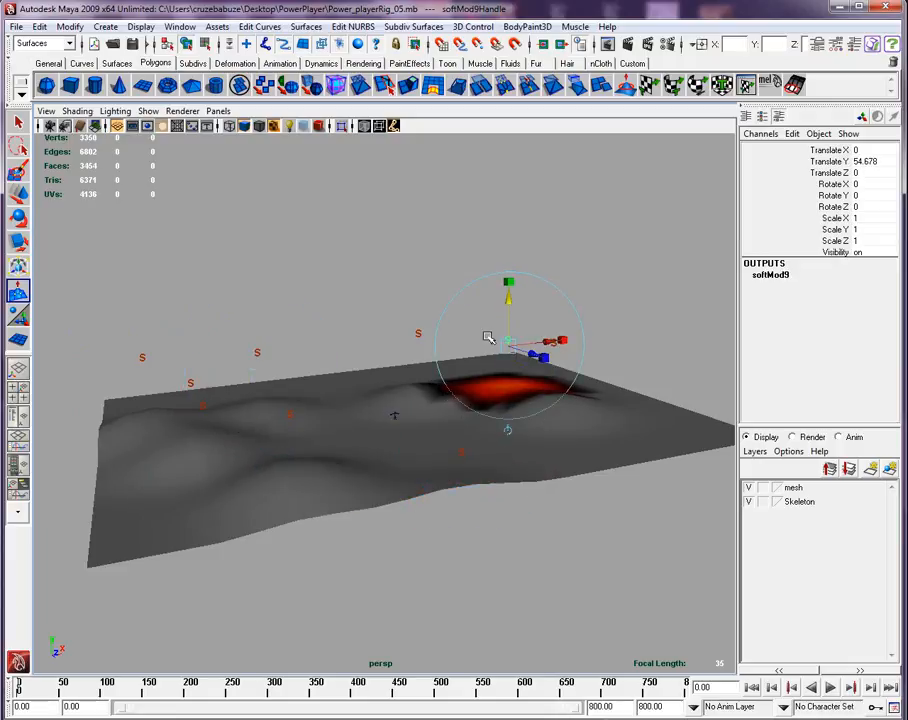
Add an unmoved soft modification on the mound beside the character, then switch to the Move tool and deselect everything
{"action": "scroll", "coordinate": [500, 494], "scroll_direction": "up", "scroll_amount": 8}
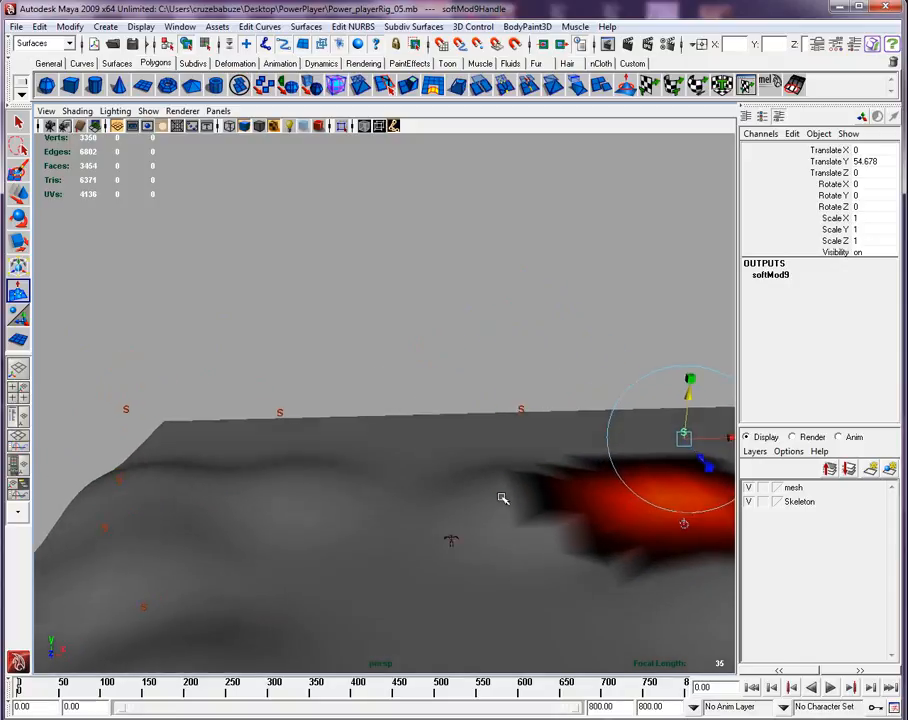
{"action": "left_click", "coordinate": [496, 261]}
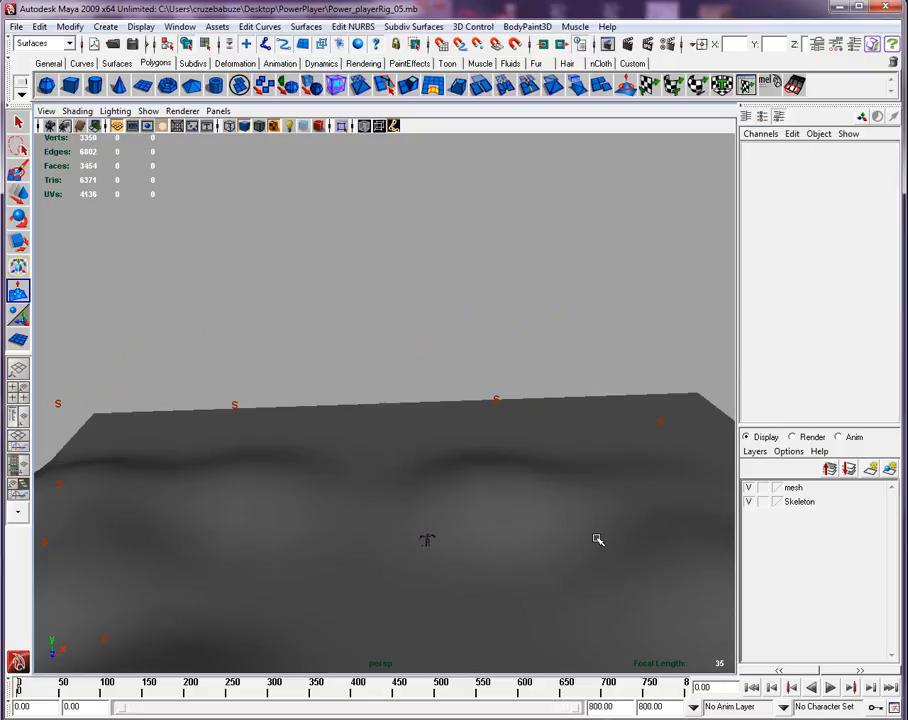
{"action": "left_click", "coordinate": [507, 493]}
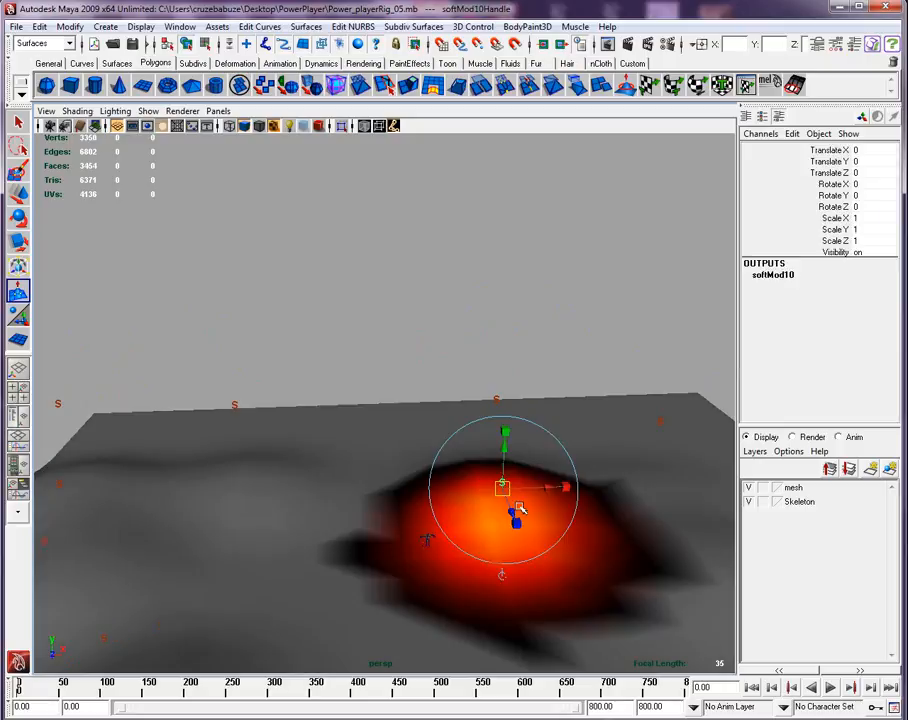
{"action": "key", "text": "w"}
{"action": "left_click", "coordinate": [152, 225]}
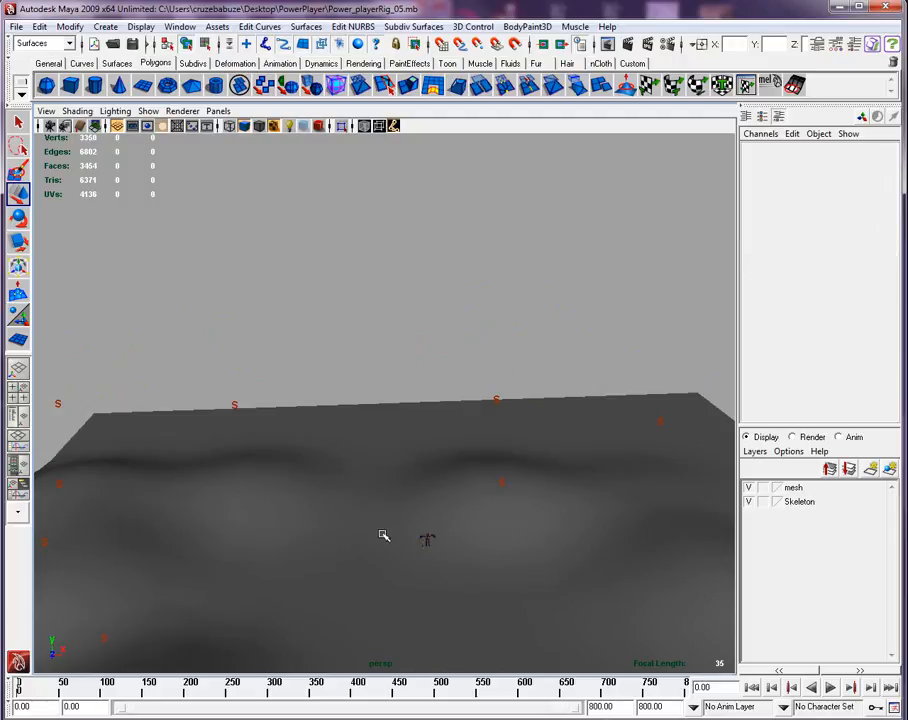
Open the ground plane's lambert5 material and map its Color attribute with a File texture
{"action": "left_click", "coordinate": [382, 534]}
{"action": "right_click_drag", "start_coordinate": [422, 452], "coordinate": [566, 511]}
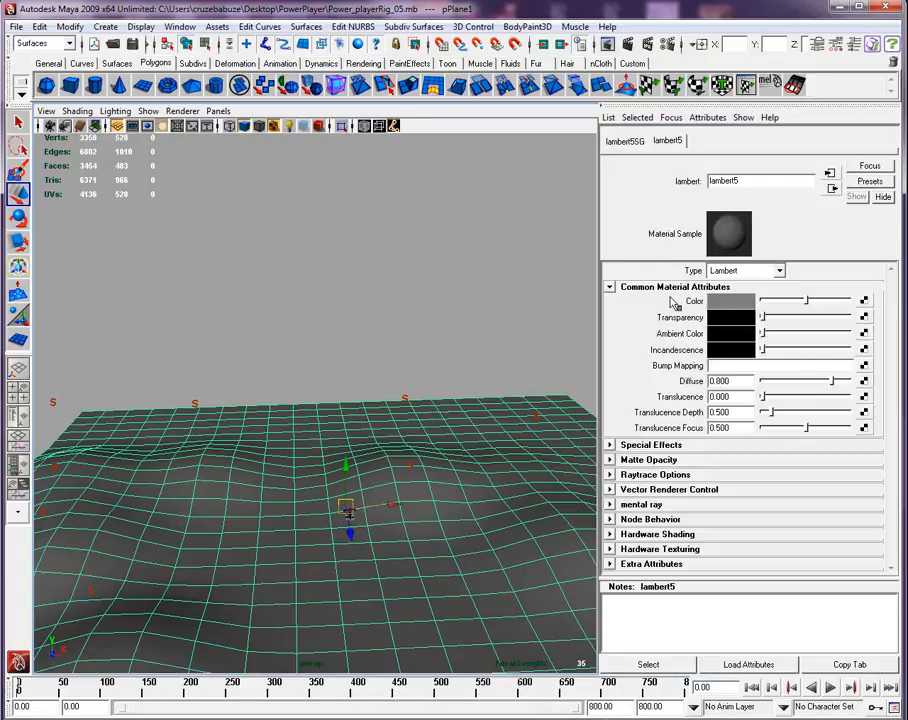
{"action": "left_click", "coordinate": [865, 301]}
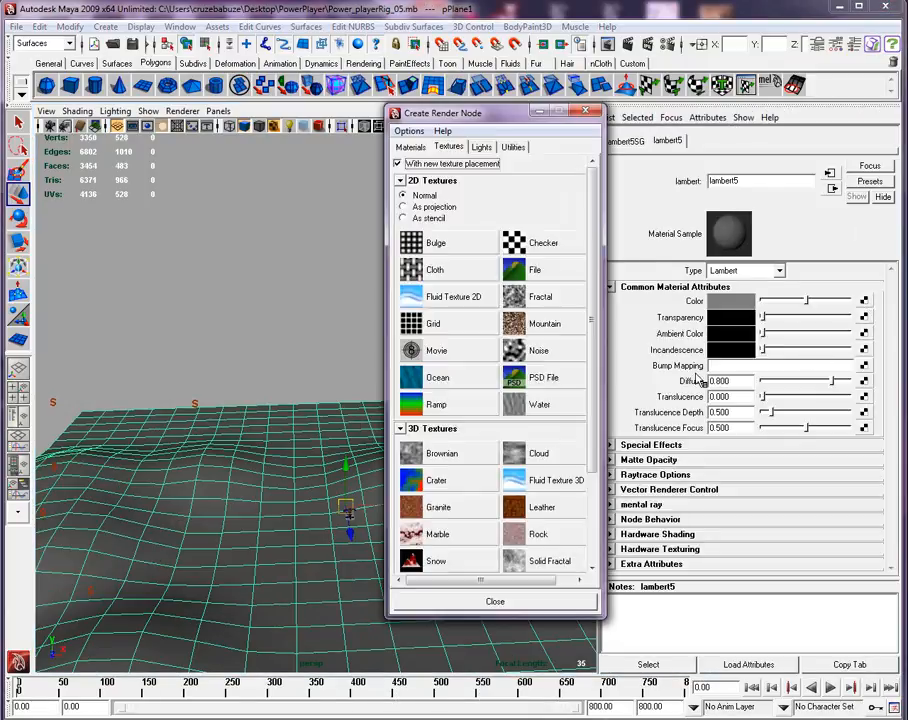
{"action": "left_click", "coordinate": [536, 272]}
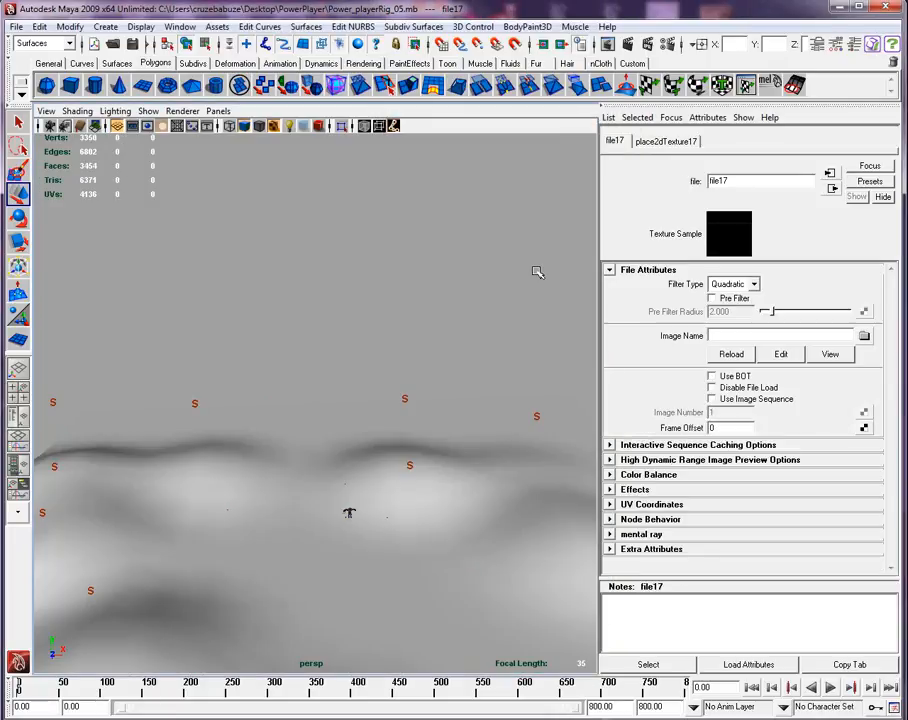
Load grass.jpg from the Desktop as the image of the ground's file texture
{"action": "left_click", "coordinate": [865, 338]}
{"action": "left_click_drag", "start_coordinate": [677, 224], "coordinate": [642, 447]}
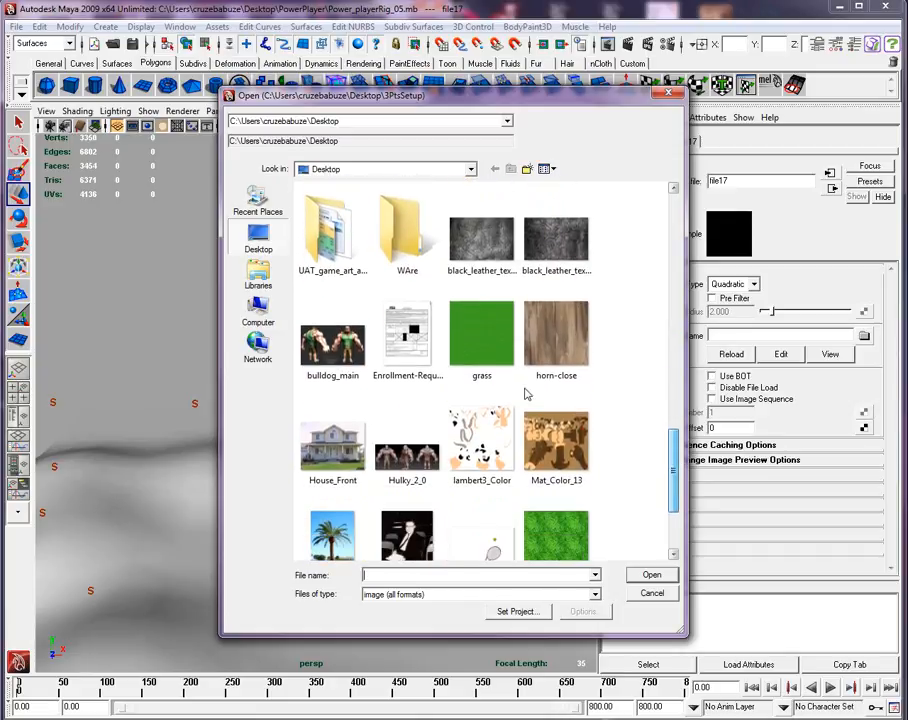
{"action": "left_click", "coordinate": [479, 337]}
{"action": "left_click", "coordinate": [651, 576]}
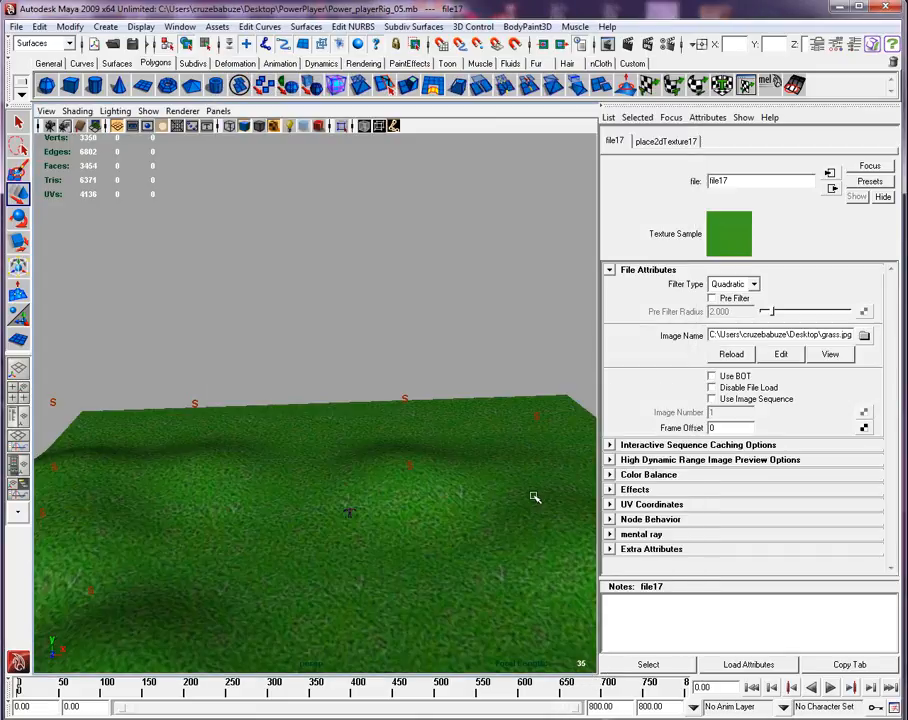
Examine the grass-textured terrain close up around the character and from farther away
{"action": "left_click_drag", "start_coordinate": [529, 505], "coordinate": [447, 617], "text": "alt"}
{"action": "scroll", "coordinate": [448, 617], "scroll_direction": "up", "scroll_amount": 10}
{"action": "scroll", "coordinate": [448, 619], "scroll_direction": "up", "scroll_amount": 6}
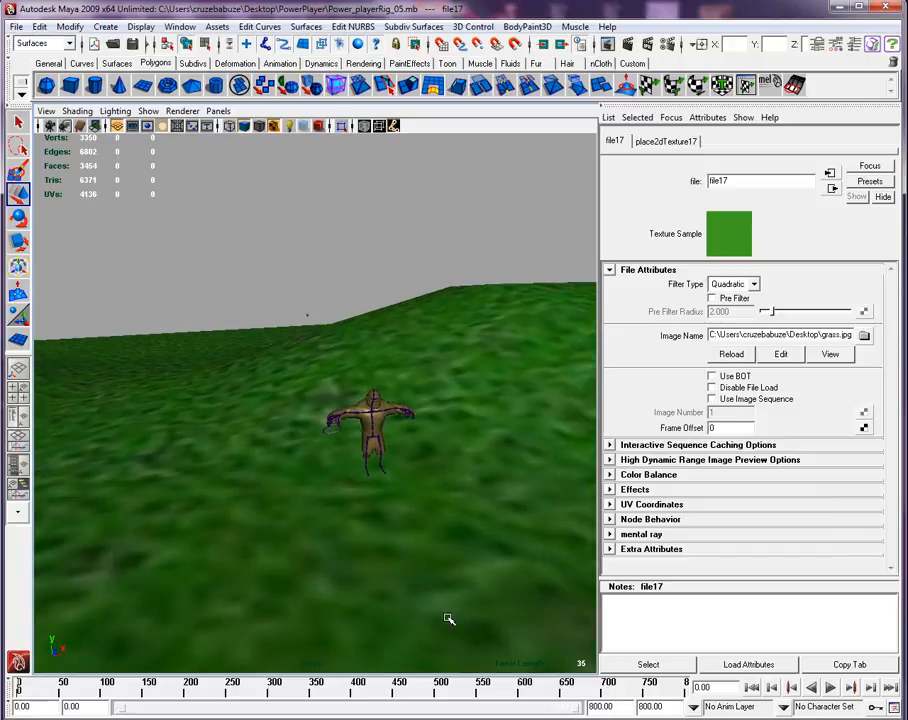
{"action": "scroll", "coordinate": [448, 619], "scroll_direction": "down", "scroll_amount": 10}
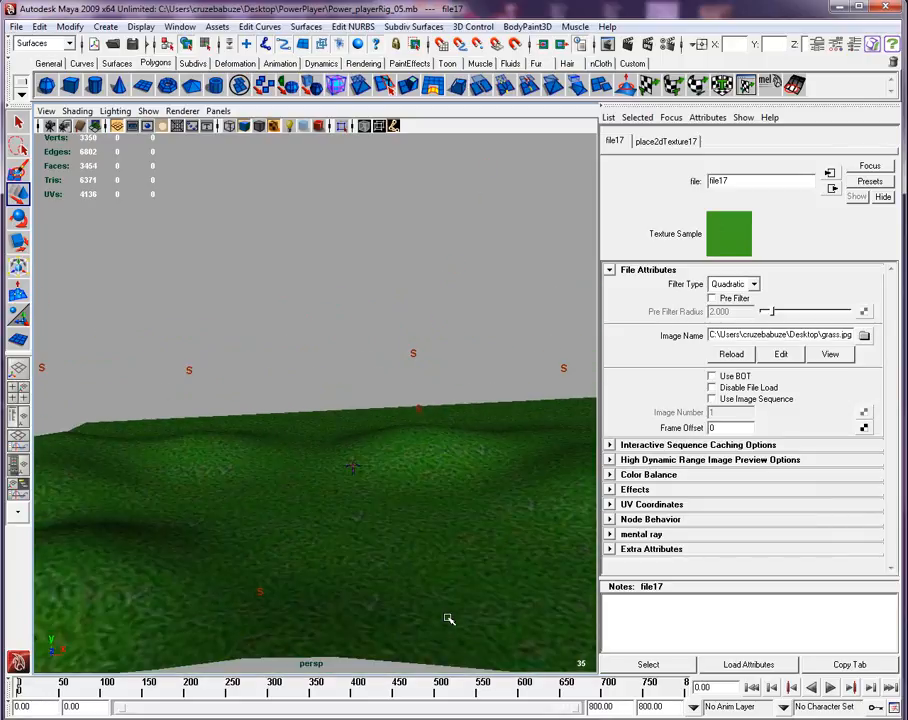
{"action": "scroll", "coordinate": [448, 619], "scroll_direction": "down", "scroll_amount": 8}
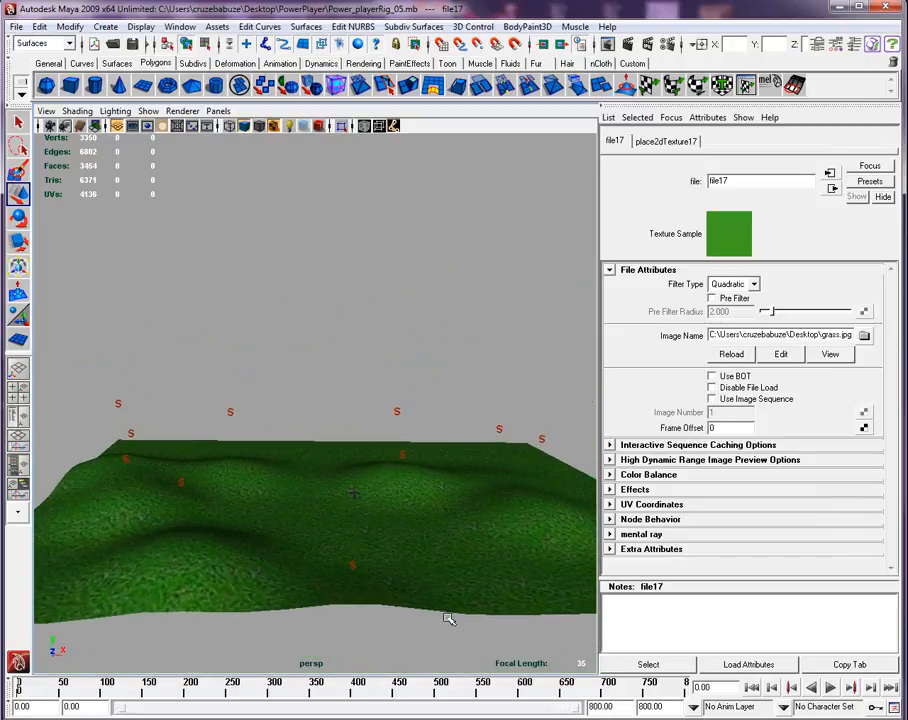
{"action": "scroll", "coordinate": [388, 356], "scroll_direction": "up", "scroll_amount": 1}
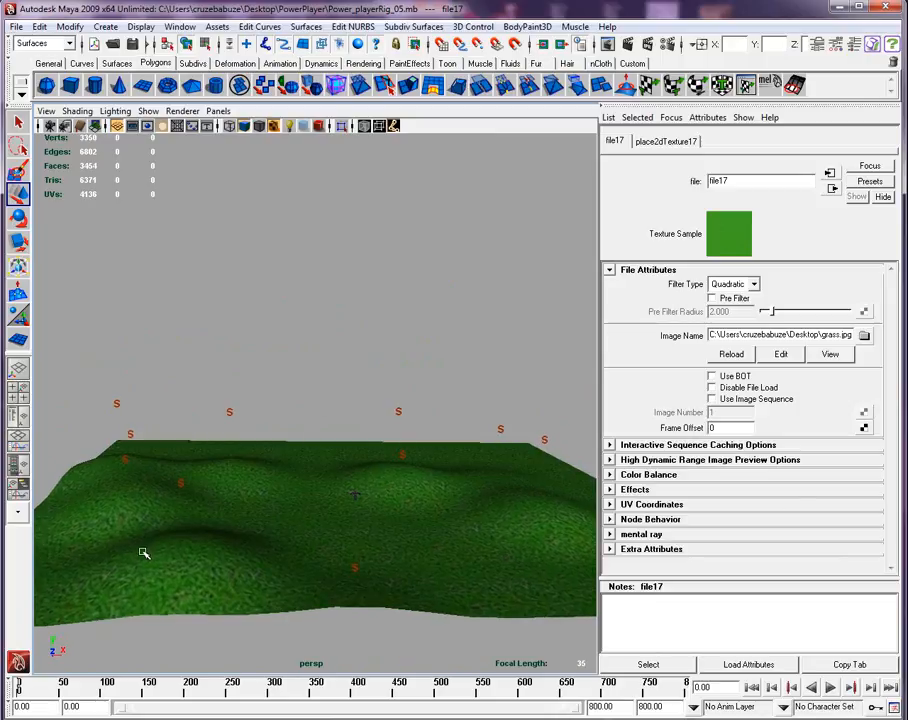
{"action": "scroll", "coordinate": [215, 548], "scroll_direction": "up", "scroll_amount": 3}
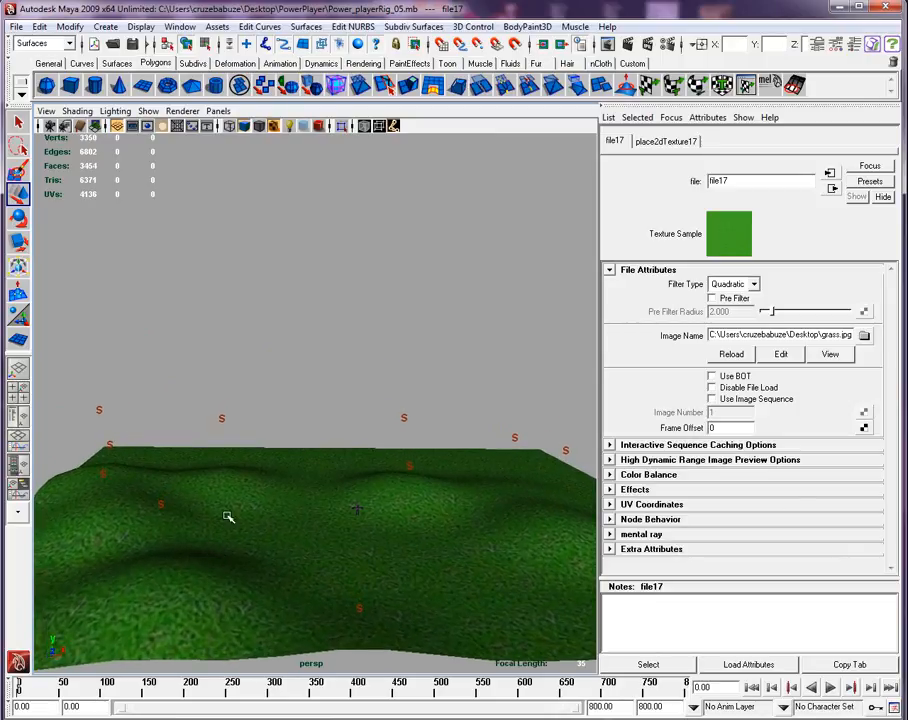
Open the Hypergraph hierarchy, move its window clear, and frame all scene nodes in it
{"action": "left_click", "coordinate": [180, 26]}
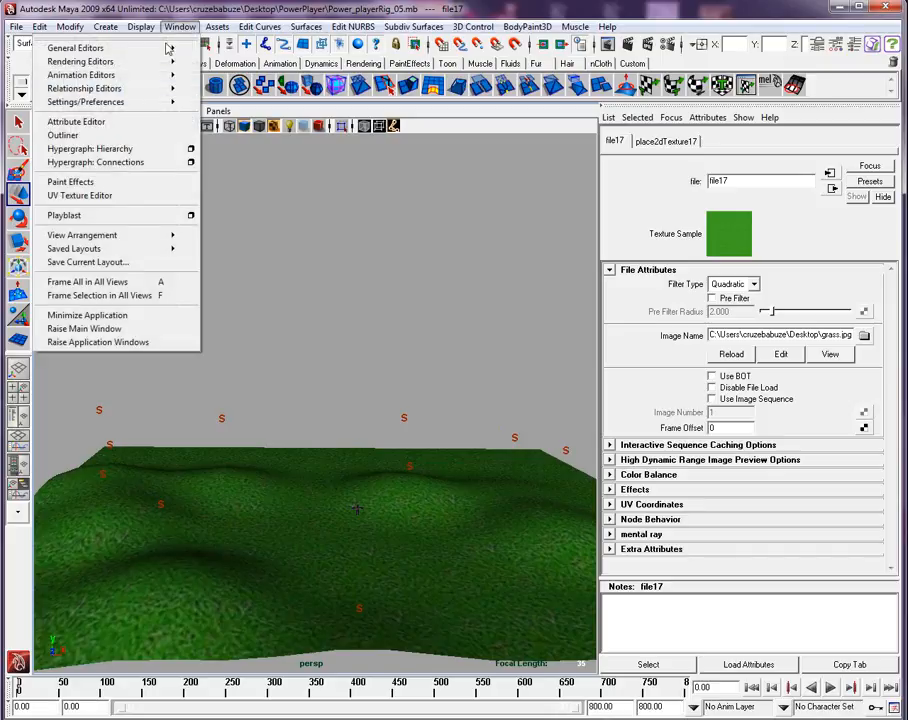
{"action": "left_click", "coordinate": [100, 149]}
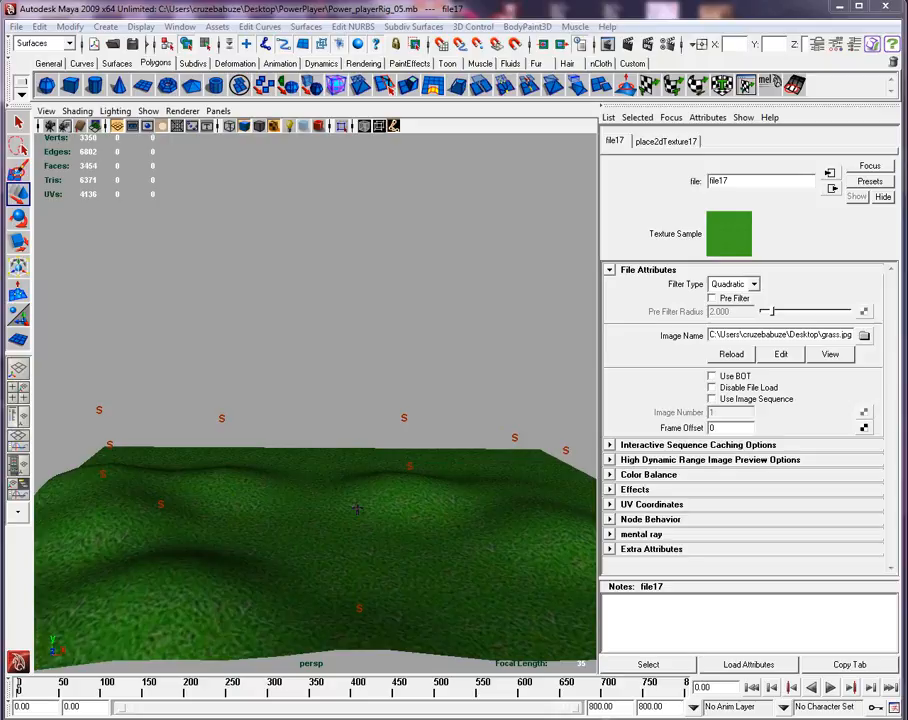
{"action": "left_click_drag", "start_coordinate": [815, 80], "coordinate": [218, 60]}
{"action": "key", "text": "a"}
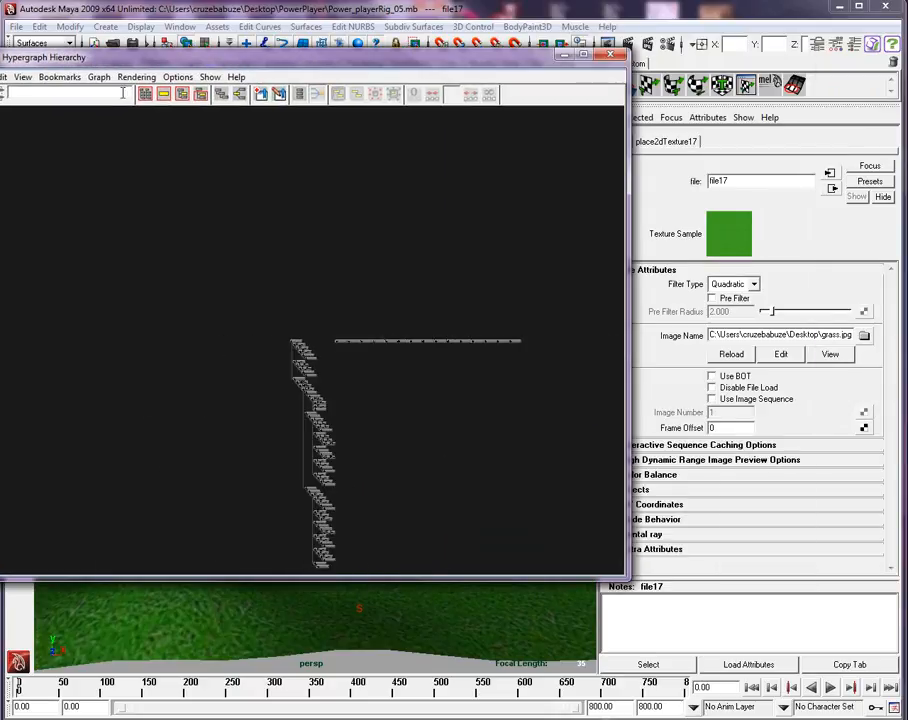
Move the Hypergraph Hierarchy window clear and close it
{"action": "left_click_drag", "start_coordinate": [225, 58], "coordinate": [355, 59]}
{"action": "left_click", "coordinate": [739, 54]}
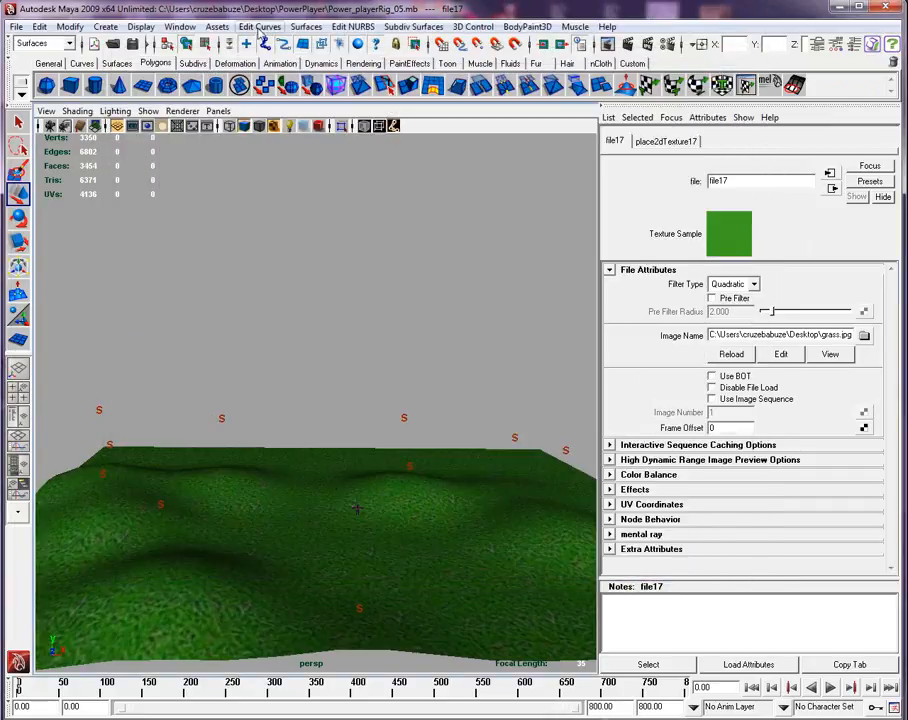
{"action": "left_click", "coordinate": [179, 27]}
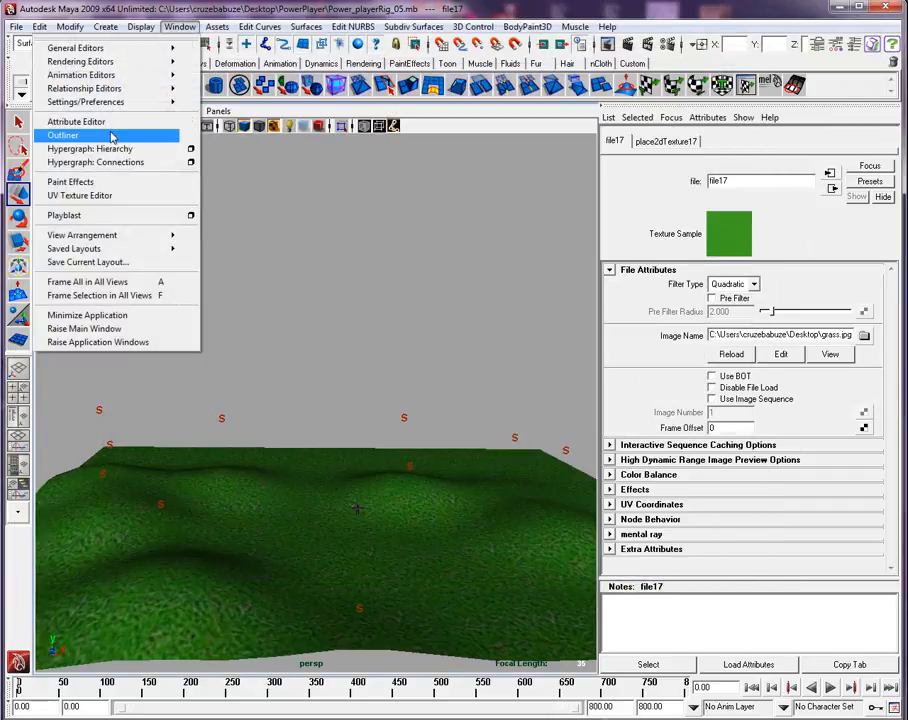
{"action": "left_click", "coordinate": [107, 164]}
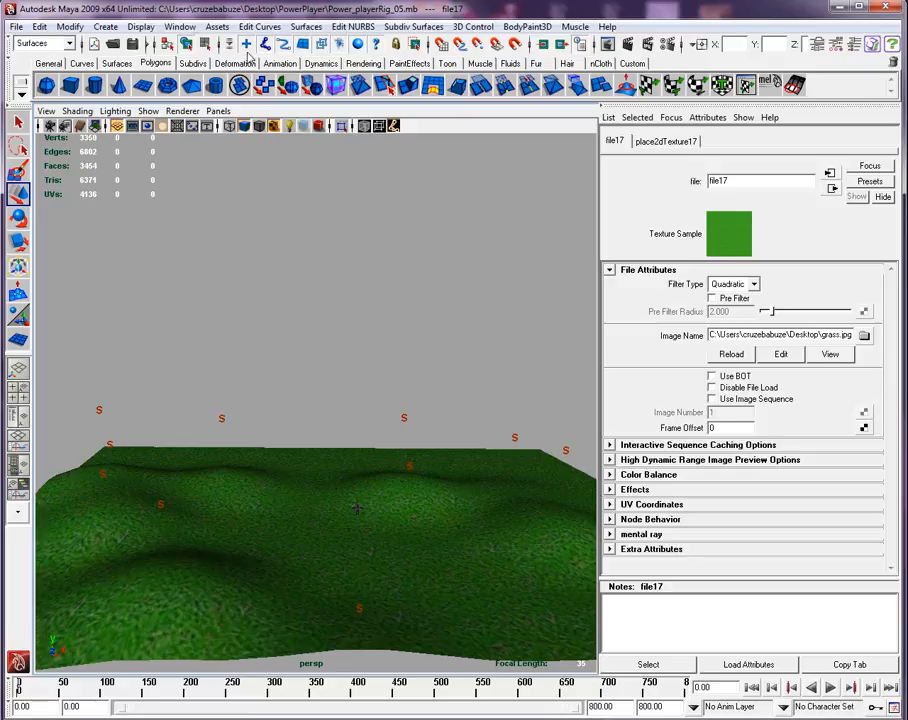
Open Hypershade, graph the input and output connections of lambert5 in the work area, and move the window clear
{"action": "left_click", "coordinate": [180, 27]}
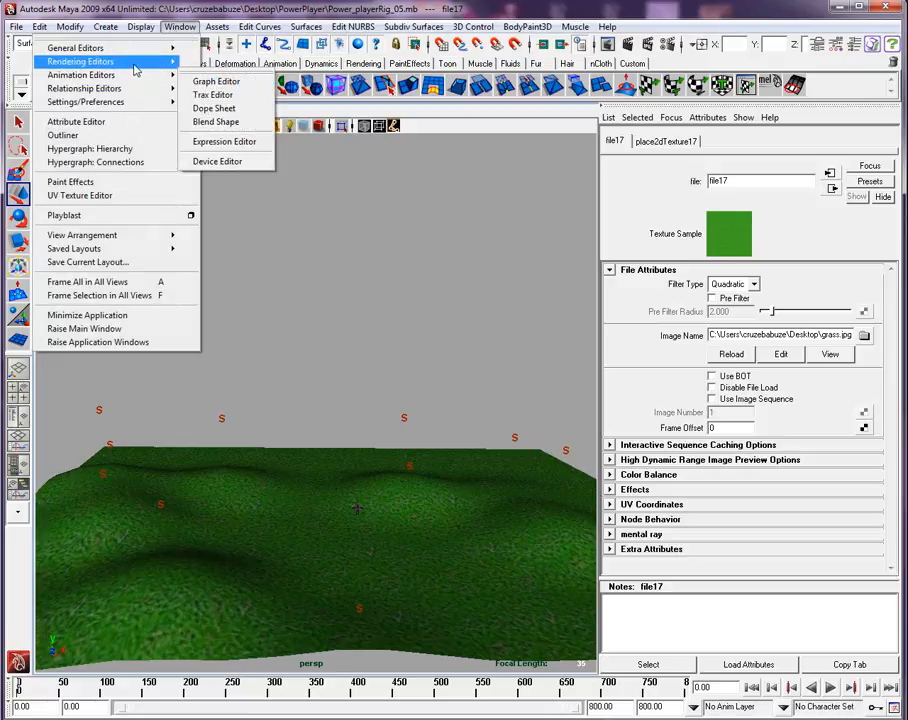
{"action": "mouse_move", "coordinate": [165, 61]}
{"action": "left_click", "coordinate": [197, 95]}
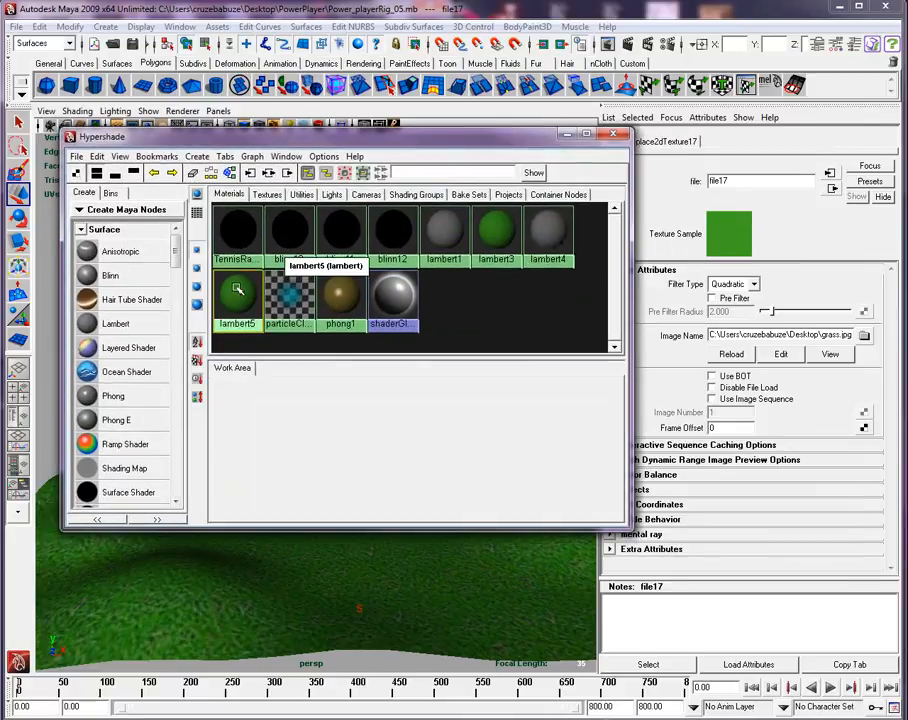
{"action": "left_click", "coordinate": [238, 289]}
{"action": "left_click", "coordinate": [265, 172]}
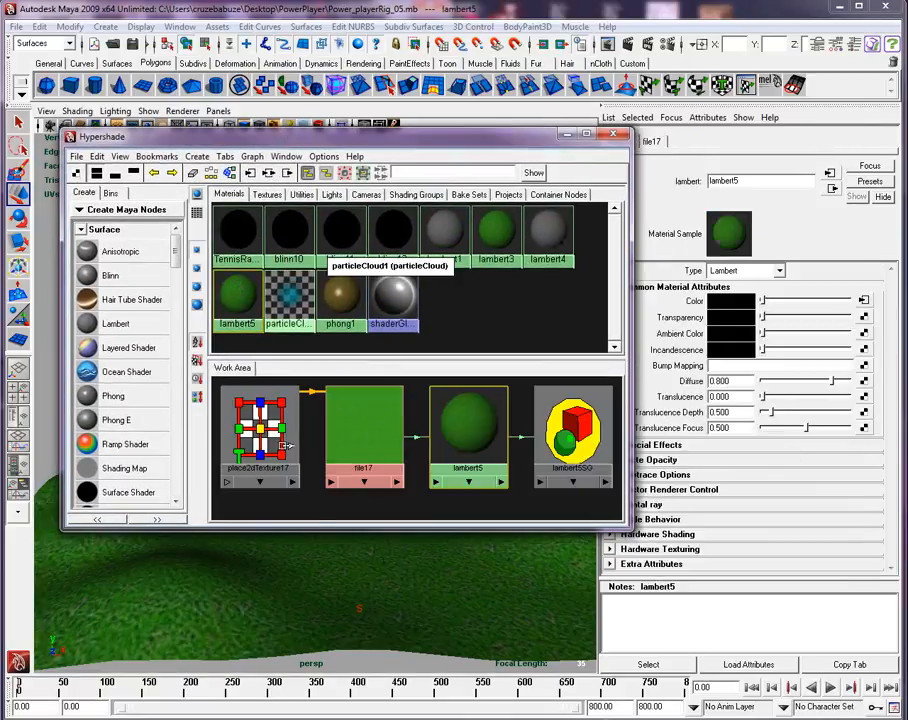
{"action": "scroll", "coordinate": [425, 445], "scroll_direction": "down", "scroll_amount": 2}
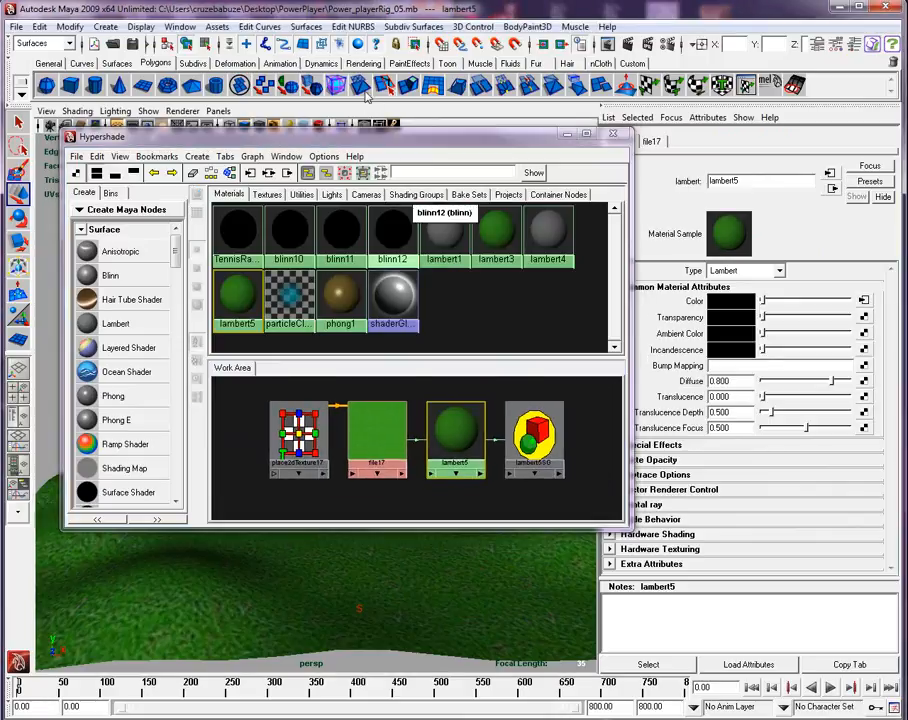
{"action": "left_click_drag", "start_coordinate": [426, 150], "coordinate": [376, 94]}
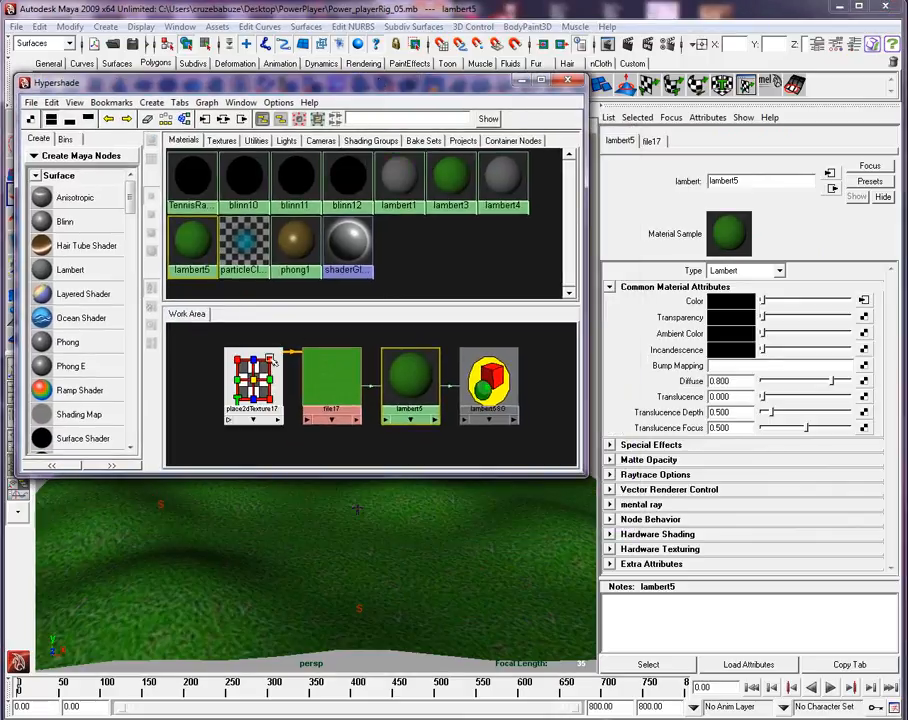
Set Repeat UV of lambert5's place2dTexture17 node to 10 in both directions and minimize Hypershade
{"action": "left_click", "coordinate": [264, 372]}
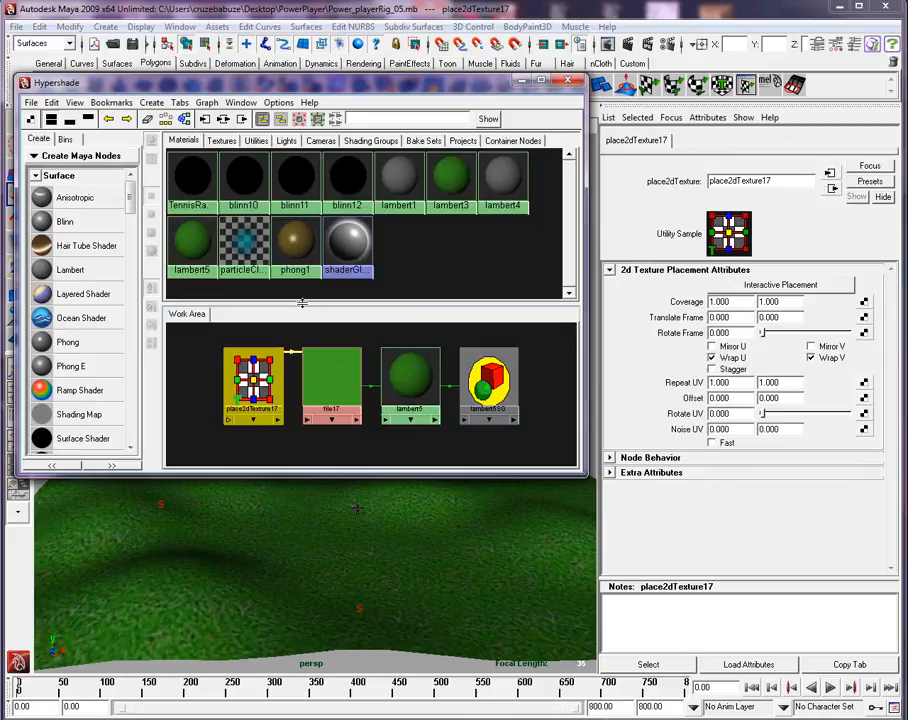
{"action": "left_click", "coordinate": [720, 382]}
{"action": "left_click_drag", "start_coordinate": [722, 382], "coordinate": [690, 389]}
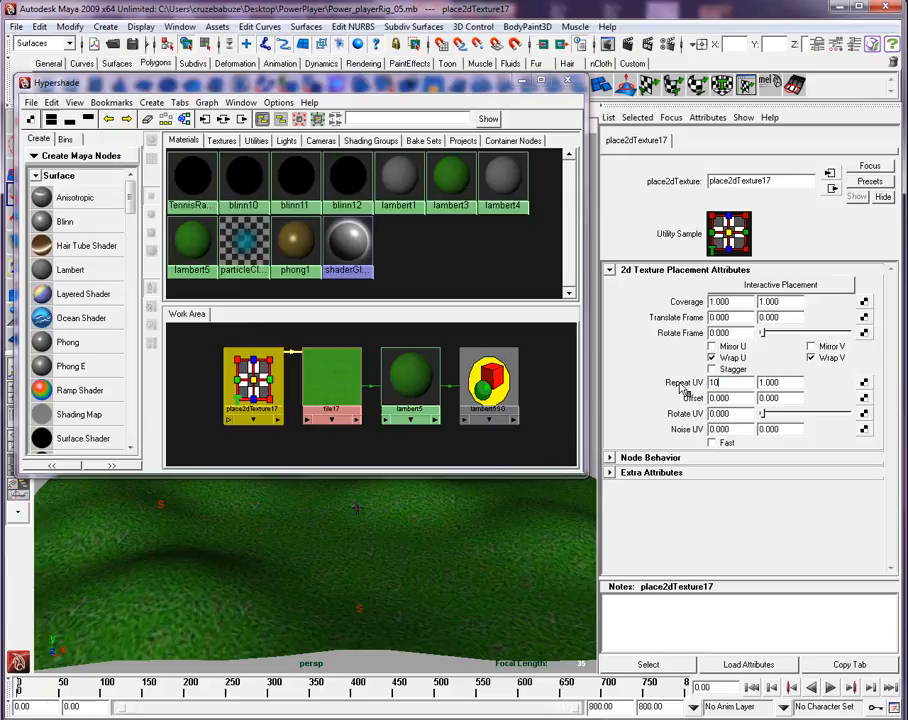
{"action": "key", "text": "Tab"}
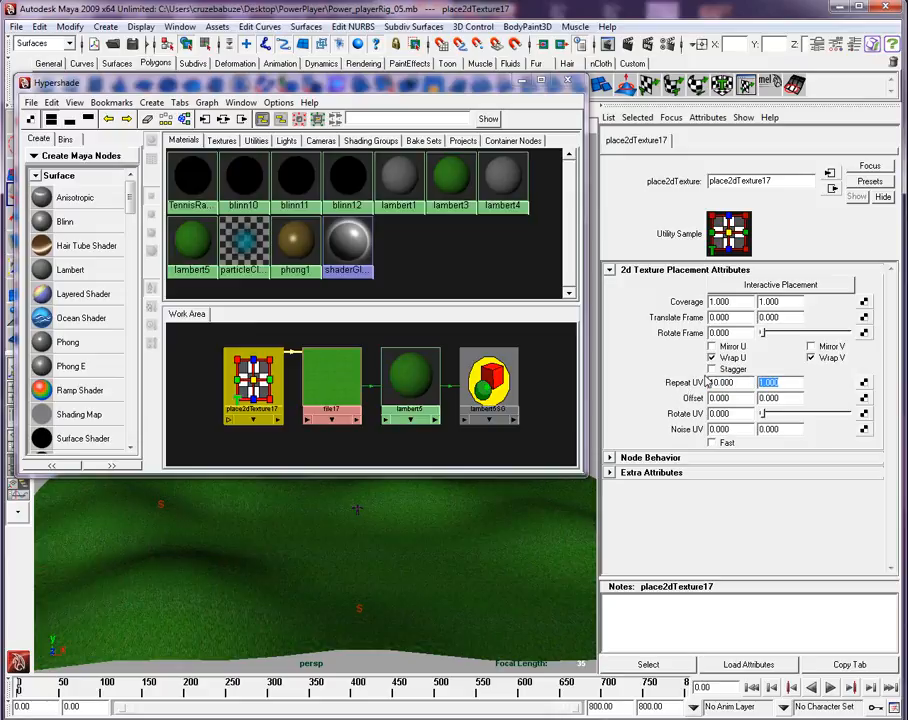
{"action": "key", "text": "Return"}
{"action": "left_click", "coordinate": [521, 81]}
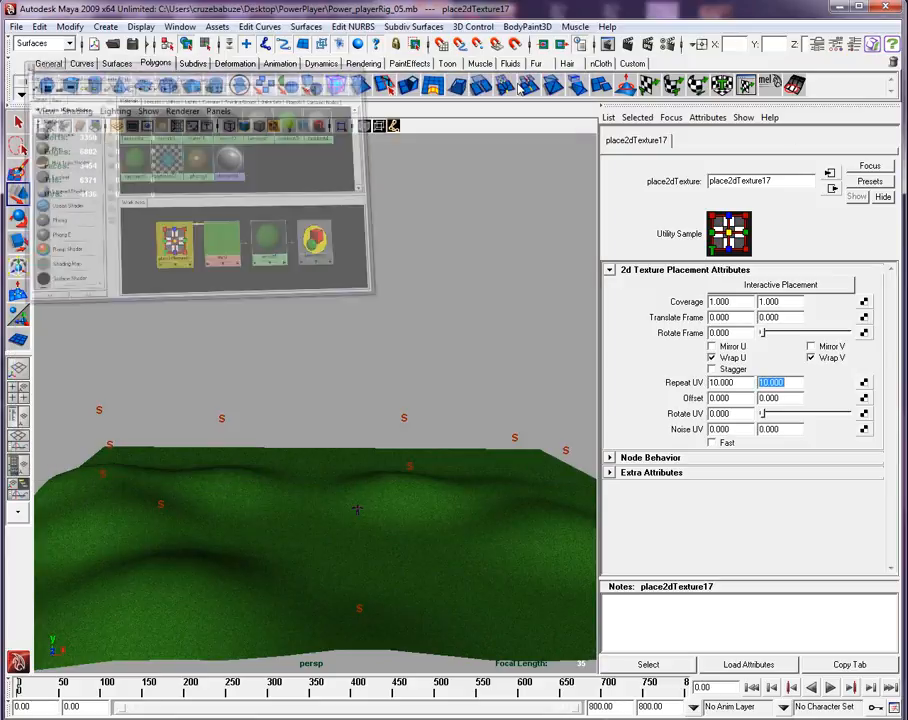
Examine the grass tiling density around the character and across the whole terrain
{"action": "right_click_drag", "start_coordinate": [452, 395], "coordinate": [450, 434], "text": "alt"}
{"action": "left_click", "coordinate": [450, 435]}
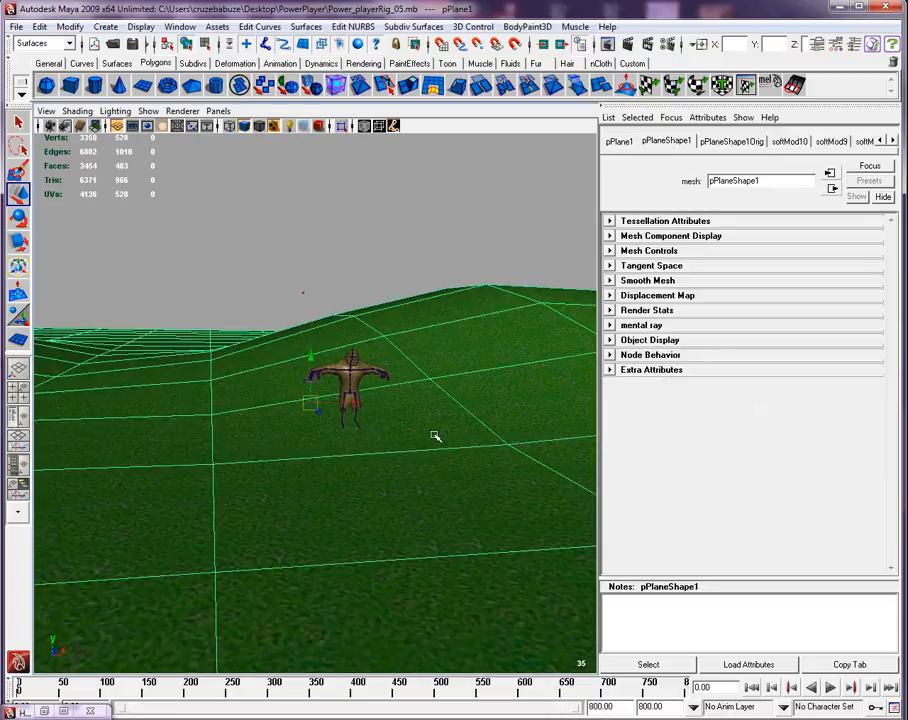
{"action": "mouse_move", "coordinate": [309, 355]}
{"action": "left_mouse_down", "text": "alt"}
{"action": "mouse_move", "coordinate": [308, 379]}
{"action": "mouse_move", "coordinate": [310, 369]}
{"action": "left_mouse_up", "text": "alt"}
{"action": "left_click_drag", "start_coordinate": [338, 413], "coordinate": [524, 412], "text": "alt"}
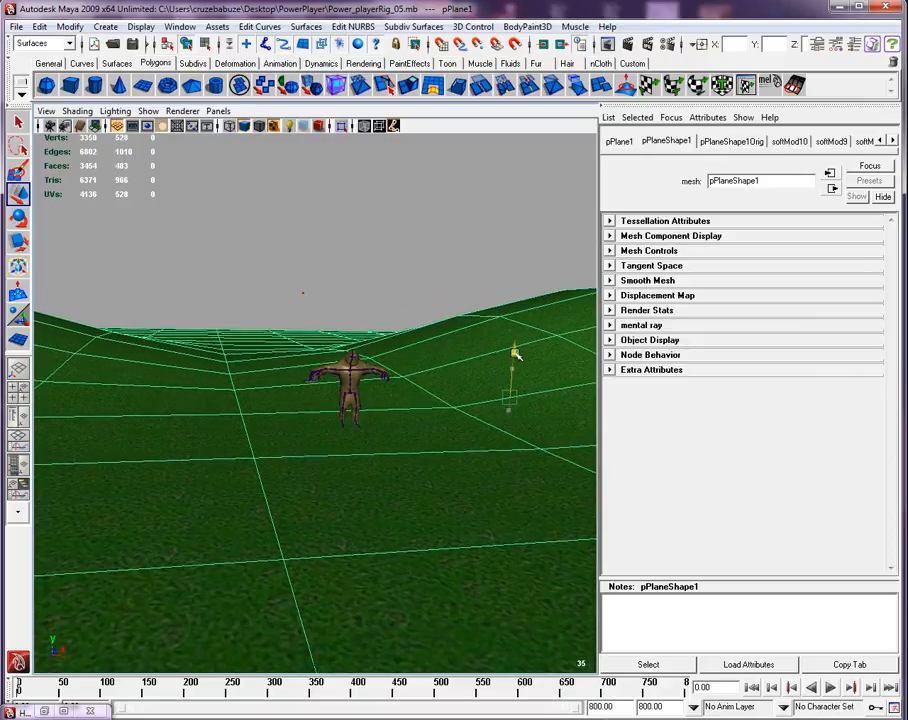
{"action": "scroll", "coordinate": [430, 434], "scroll_direction": "up", "scroll_amount": 8}
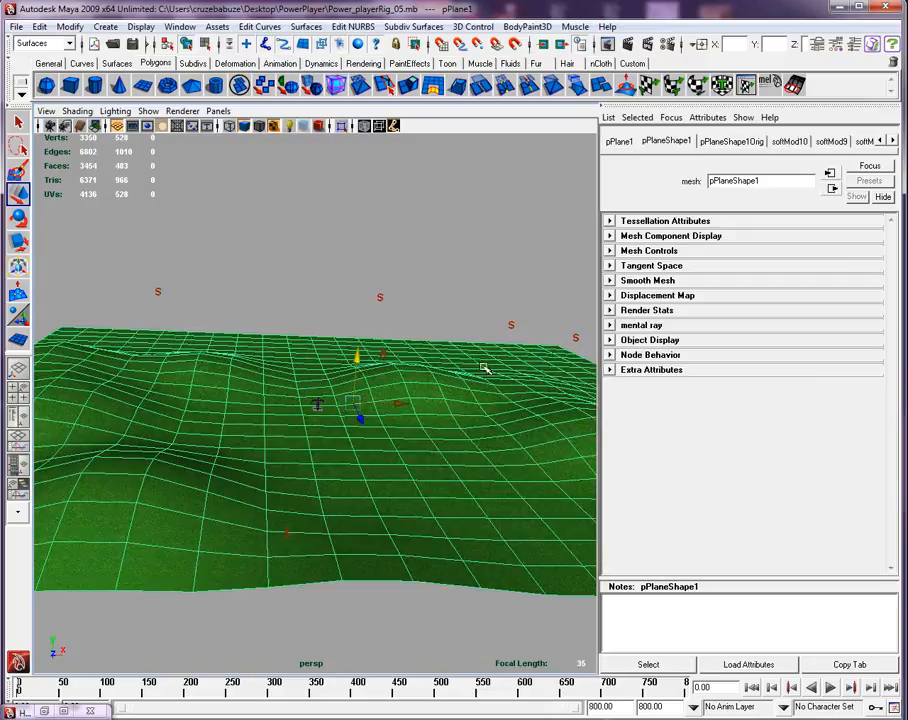
{"action": "left_click", "coordinate": [474, 270]}
{"action": "scroll", "coordinate": [474, 270], "scroll_direction": "up", "scroll_amount": 12}
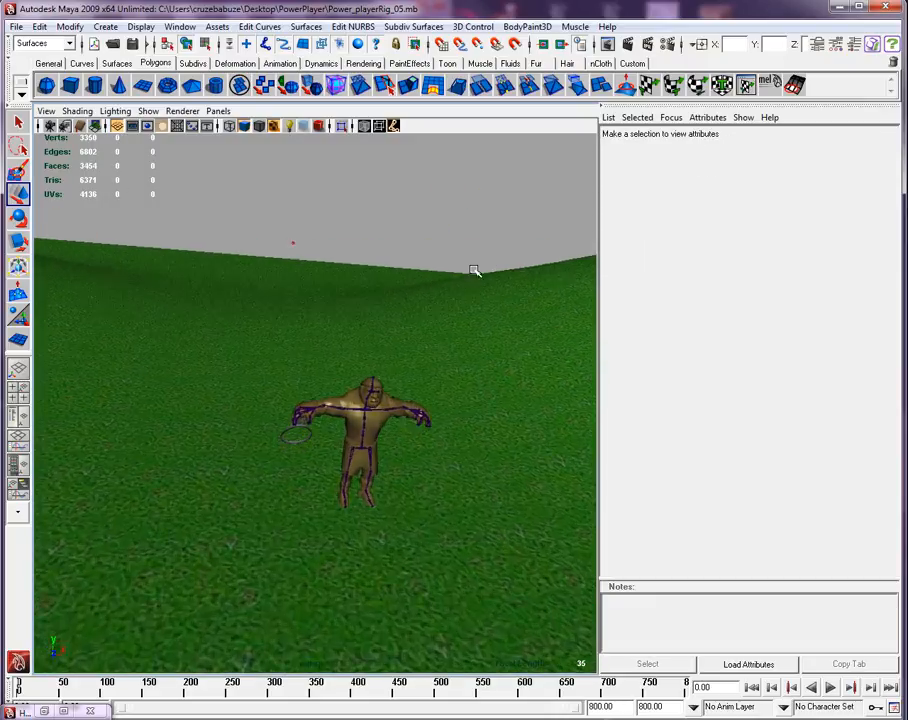
Reopen Hypershade and set Repeat UV of the place2dTexture17 node to 20 in both directions
{"action": "left_click", "coordinate": [478, 391]}
{"action": "left_click", "coordinate": [180, 26]}
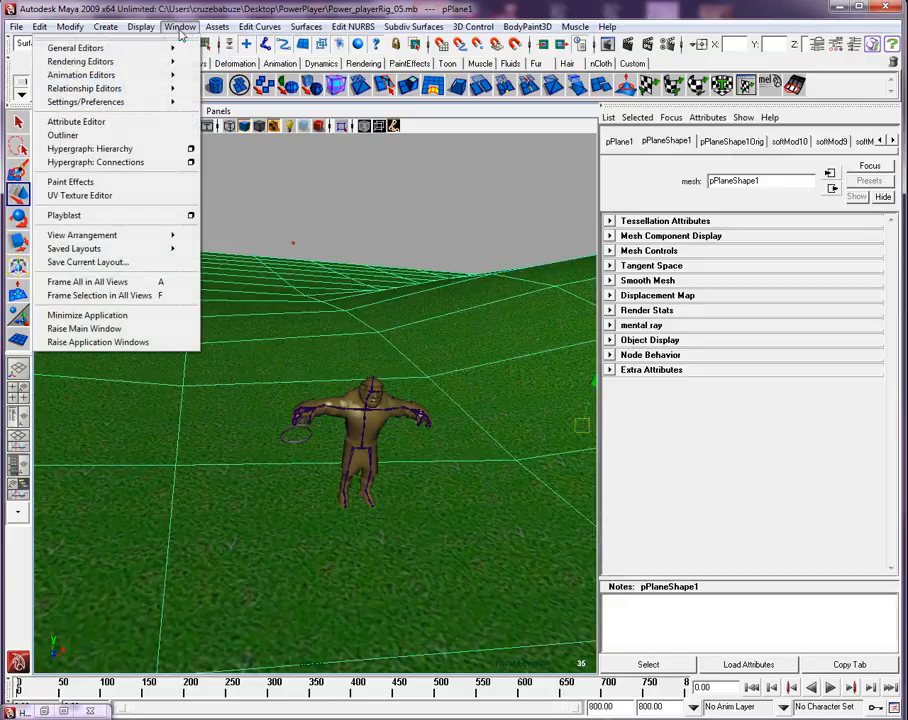
{"action": "mouse_move", "coordinate": [122, 70]}
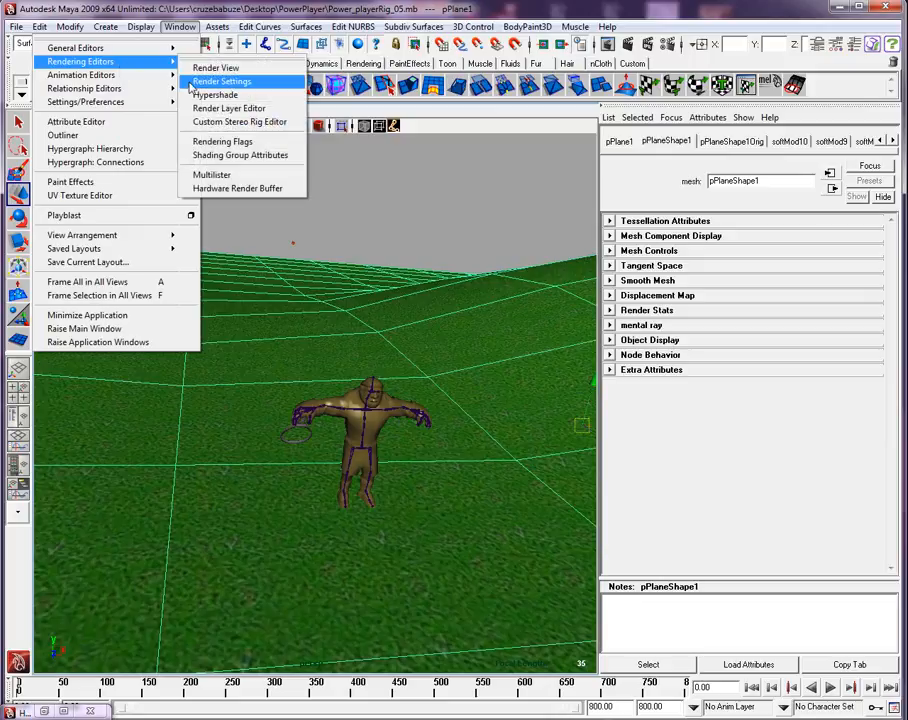
{"action": "left_click", "coordinate": [215, 94]}
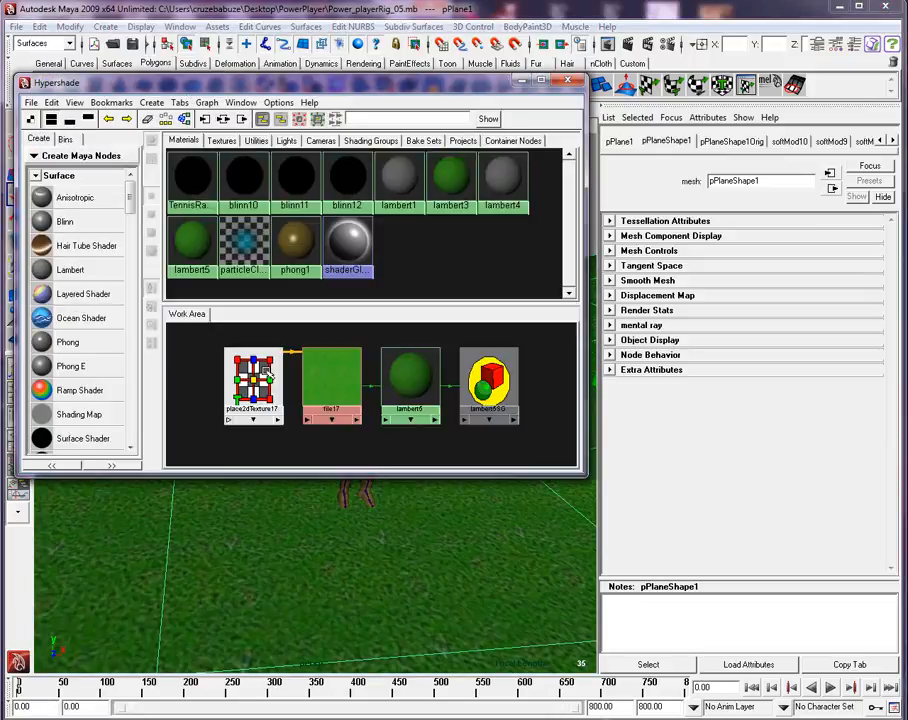
{"action": "left_click", "coordinate": [253, 382]}
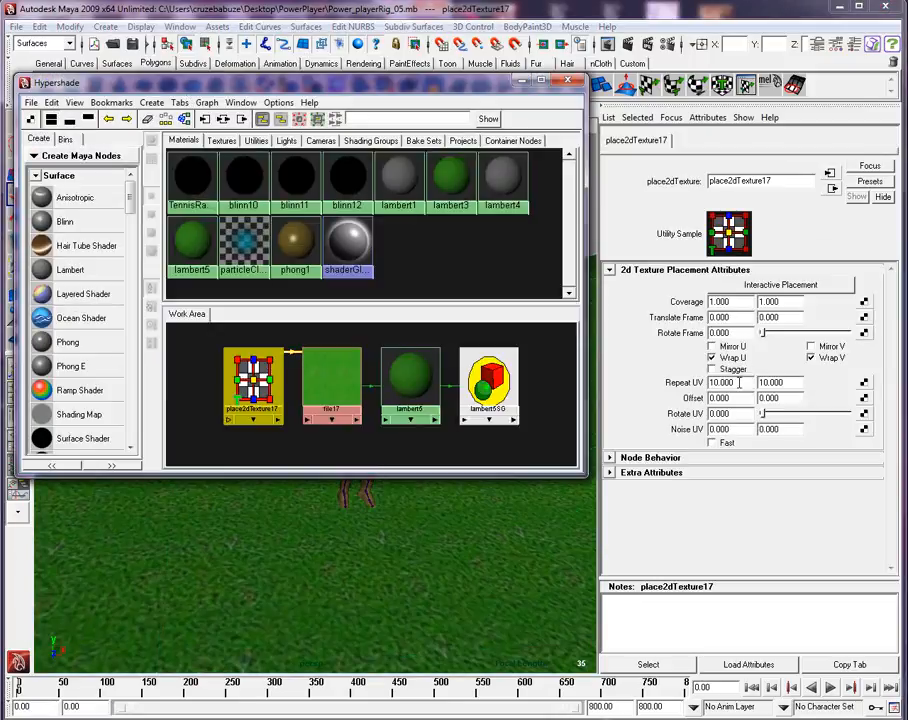
{"action": "left_click", "coordinate": [740, 382]}
{"action": "left_click_drag", "start_coordinate": [744, 382], "coordinate": [680, 378]}
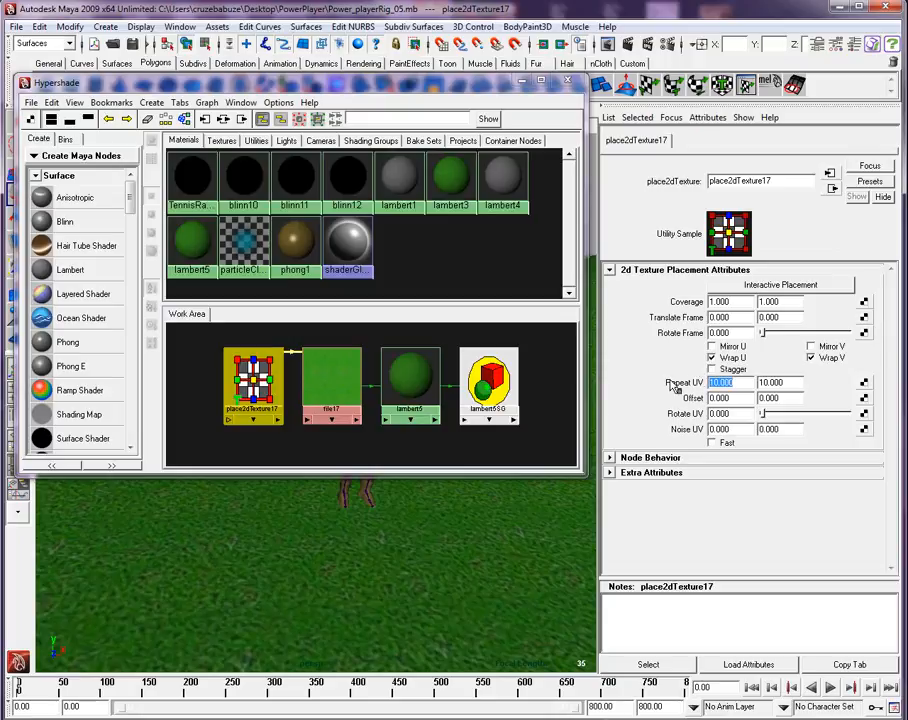
{"action": "type", "text": "20"}
{"action": "left_click_drag", "start_coordinate": [783, 390], "coordinate": [744, 382]}
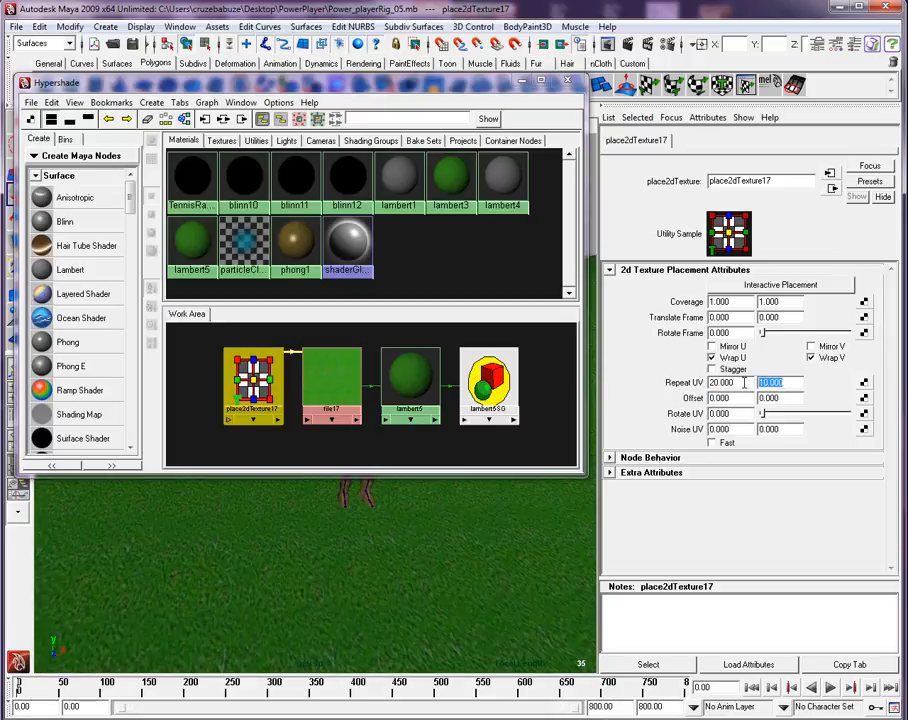
{"action": "type", "text": "20"}
{"action": "key", "text": "Return"}
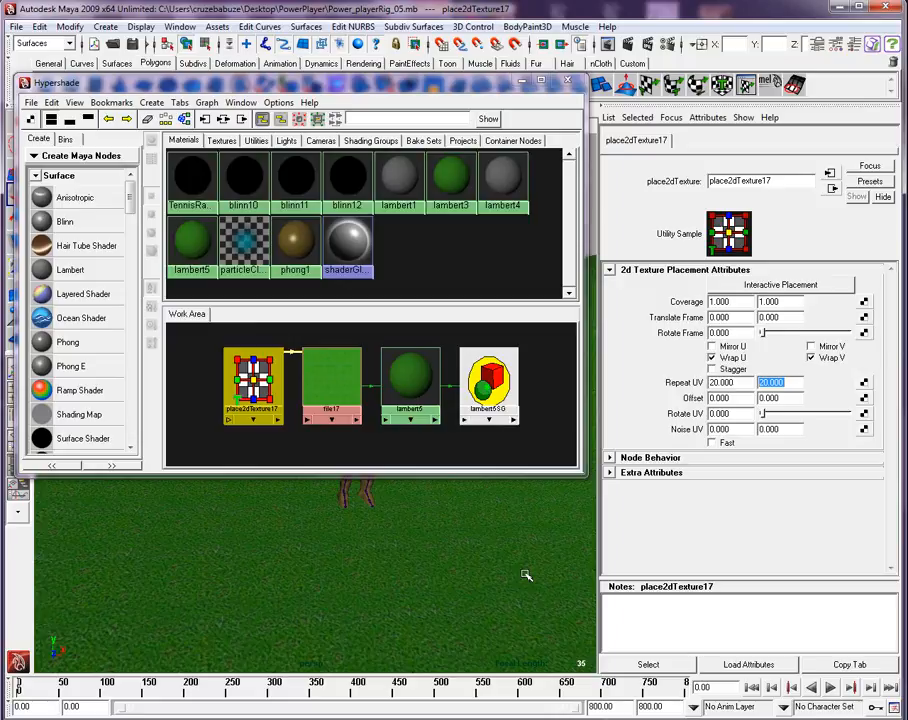
Close Hypershade and turn off the X-ray display of joints in the perspective view
{"action": "left_click", "coordinate": [567, 81]}
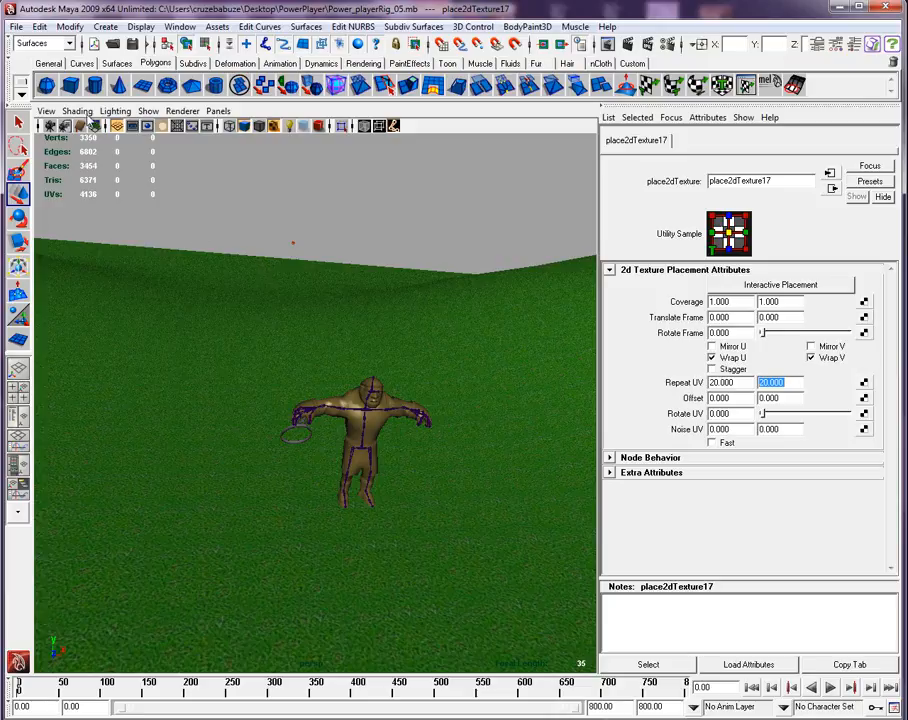
{"action": "left_click", "coordinate": [77, 111]}
{"action": "left_click", "coordinate": [84, 273]}
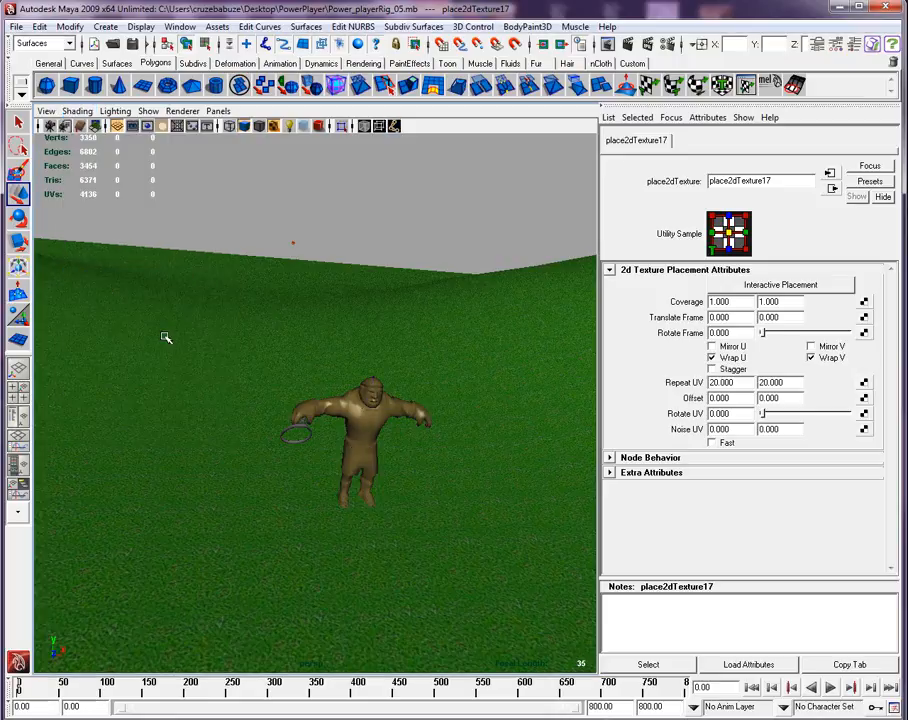
Render the current frame with the character framed close up against the grassy hills, and close the render window after checking it
{"action": "right_click_drag", "start_coordinate": [270, 518], "coordinate": [470, 655], "text": "alt"}
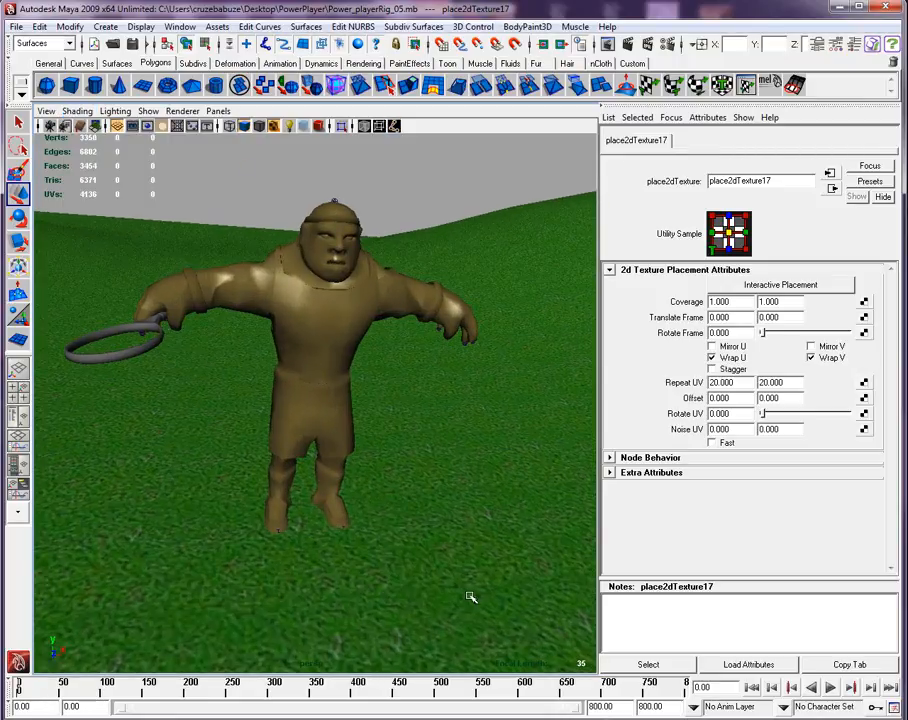
{"action": "scroll", "coordinate": [507, 604], "scroll_direction": "down", "scroll_amount": 5}
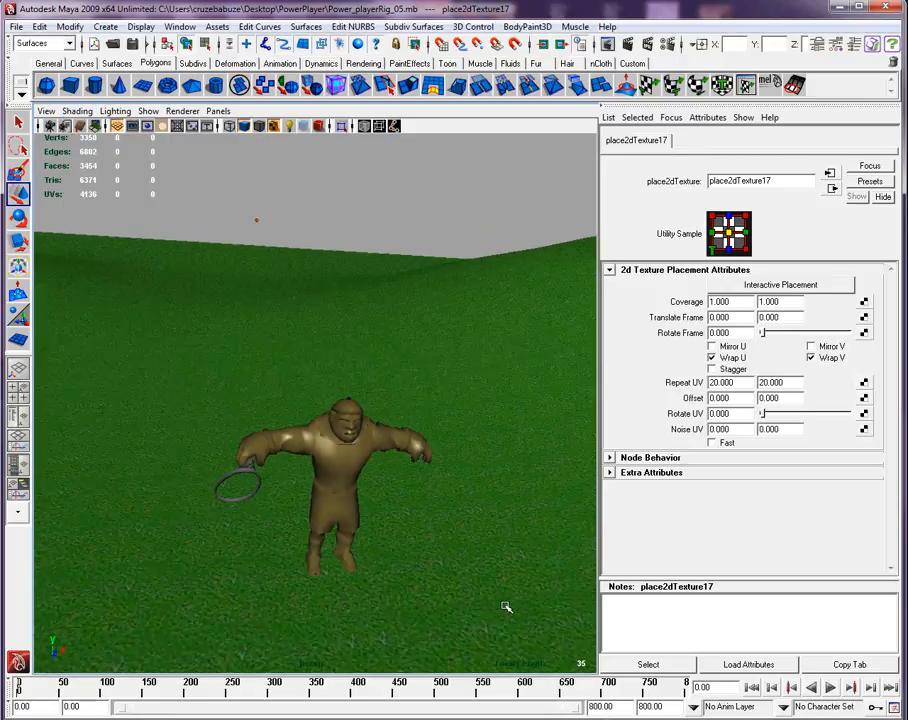
{"action": "left_click_drag", "start_coordinate": [507, 607], "coordinate": [506, 606], "text": "alt"}
{"action": "scroll", "coordinate": [507, 607], "scroll_direction": "up", "scroll_amount": 4}
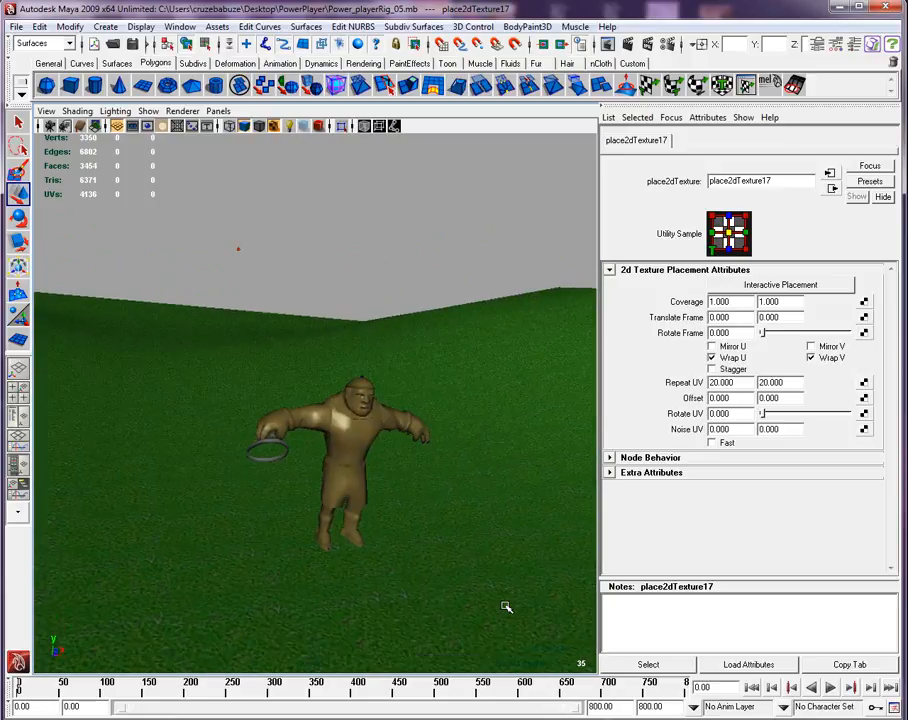
{"action": "scroll", "coordinate": [507, 607], "scroll_direction": "up", "scroll_amount": 3}
{"action": "scroll", "coordinate": [507, 606], "scroll_direction": "up", "scroll_amount": 2}
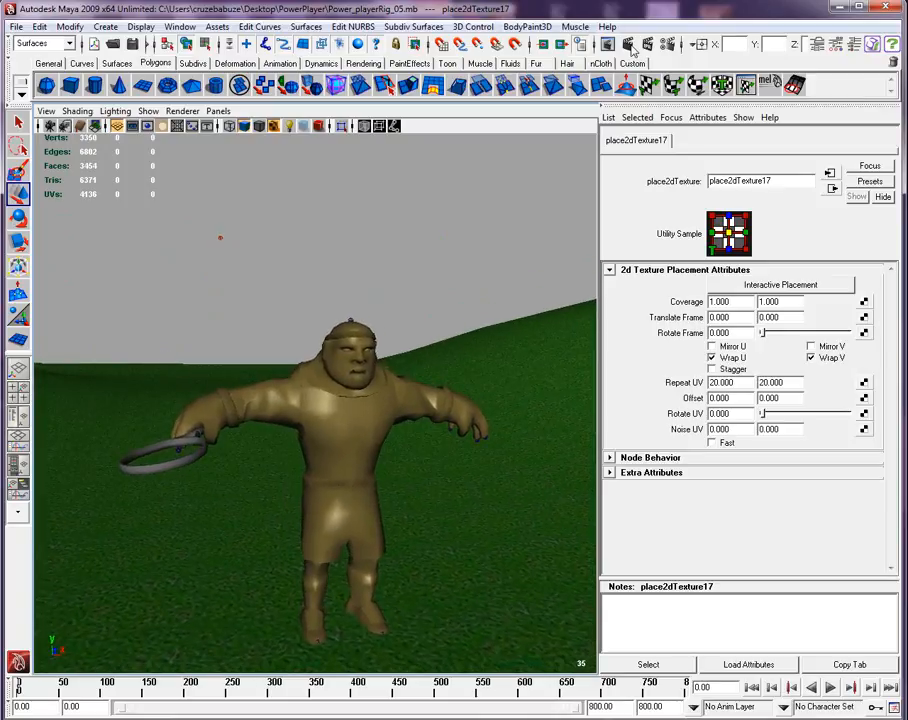
{"action": "left_click", "coordinate": [629, 45]}
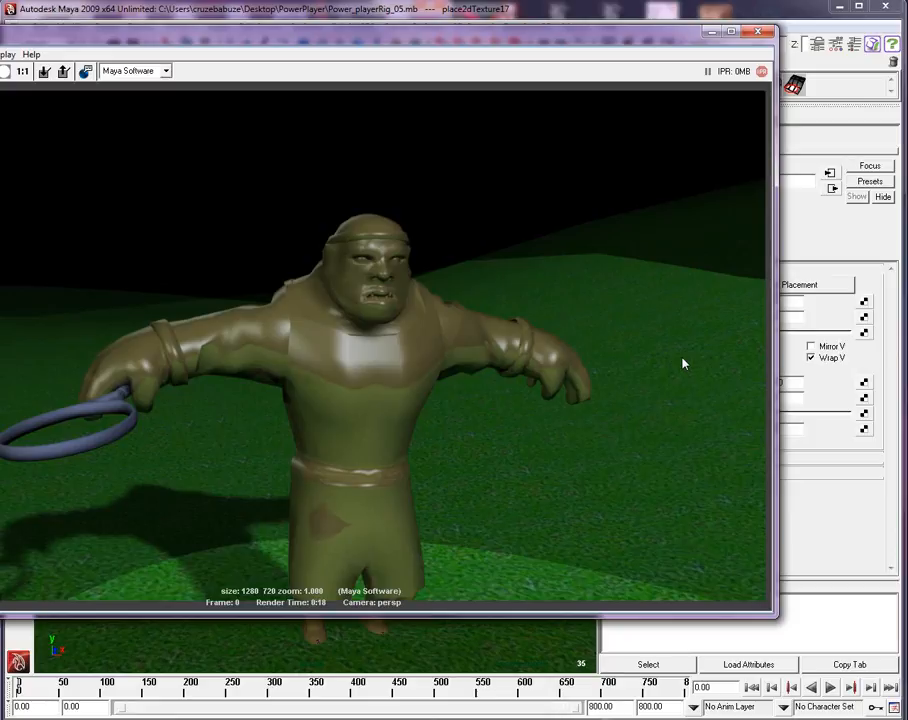
{"action": "left_click", "coordinate": [760, 32]}
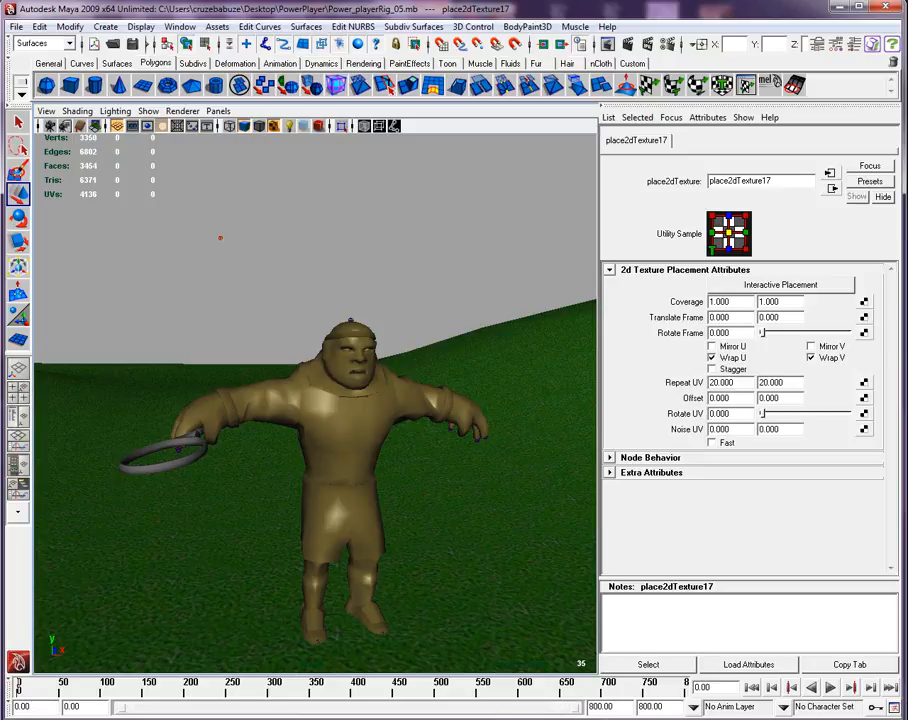
Switch to Photoshop and close repeating_examples_horizontal_copy_resize.jpg without saving its changes
{"action": "mouse_move", "coordinate": [345, 717]}
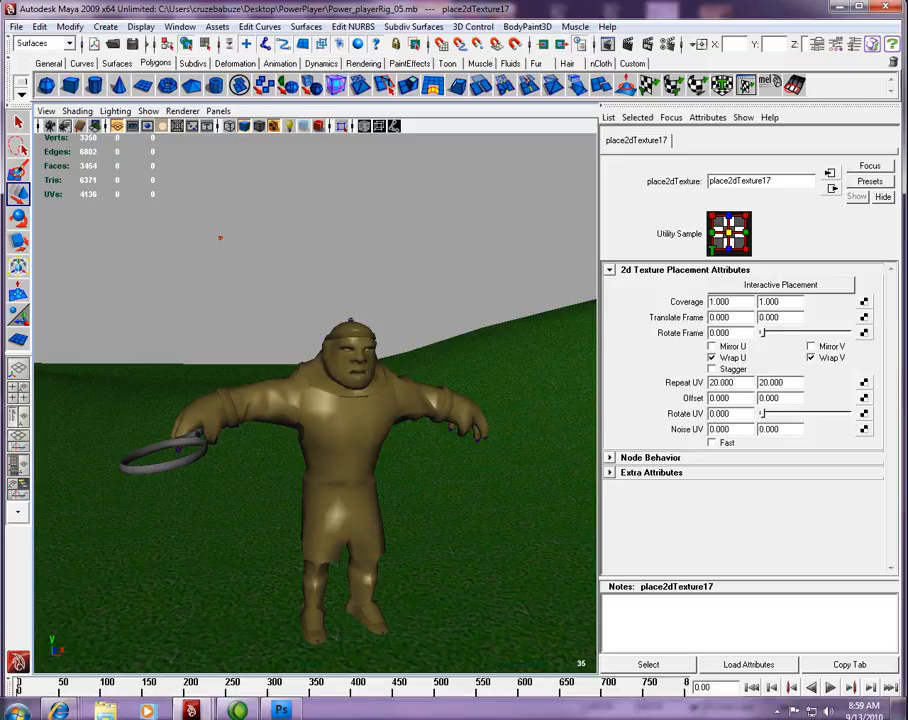
{"action": "left_click", "coordinate": [281, 710]}
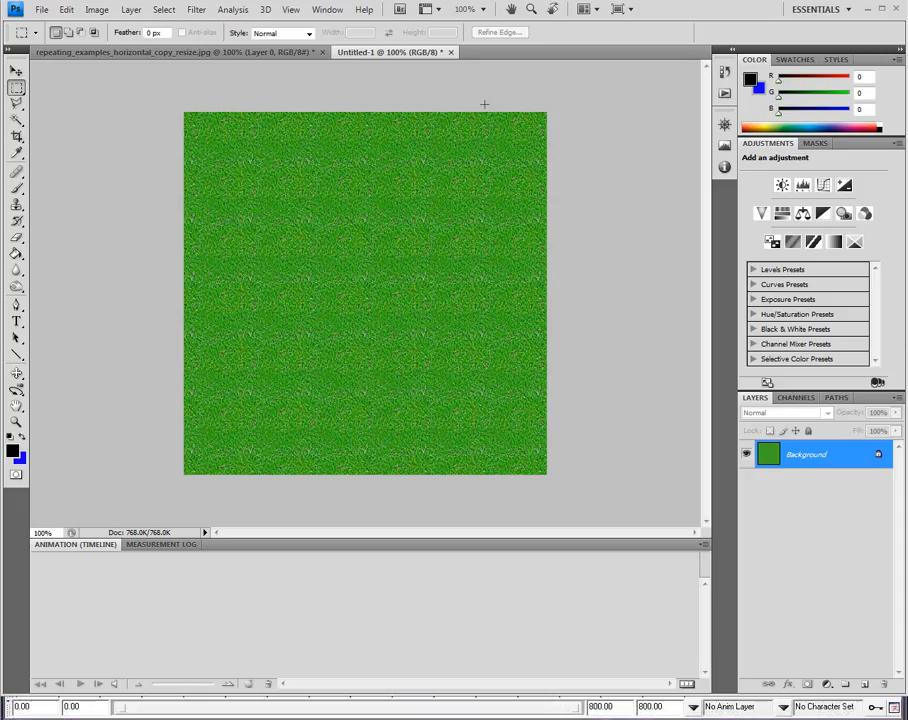
{"action": "left_click", "coordinate": [322, 52]}
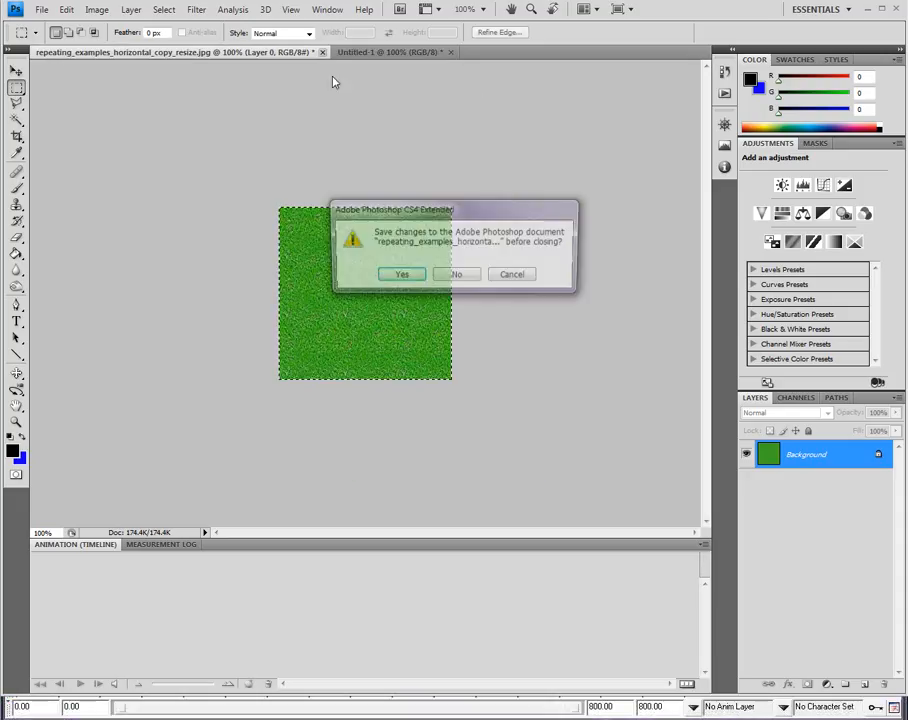
{"action": "left_click", "coordinate": [458, 275]}
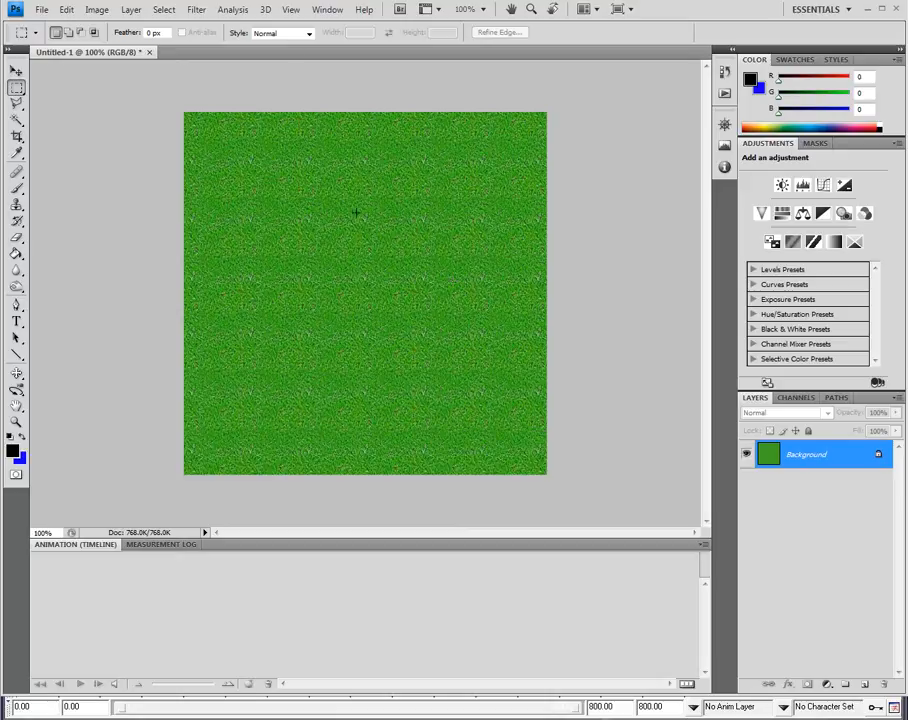
{"action": "left_click", "coordinate": [201, 10]}
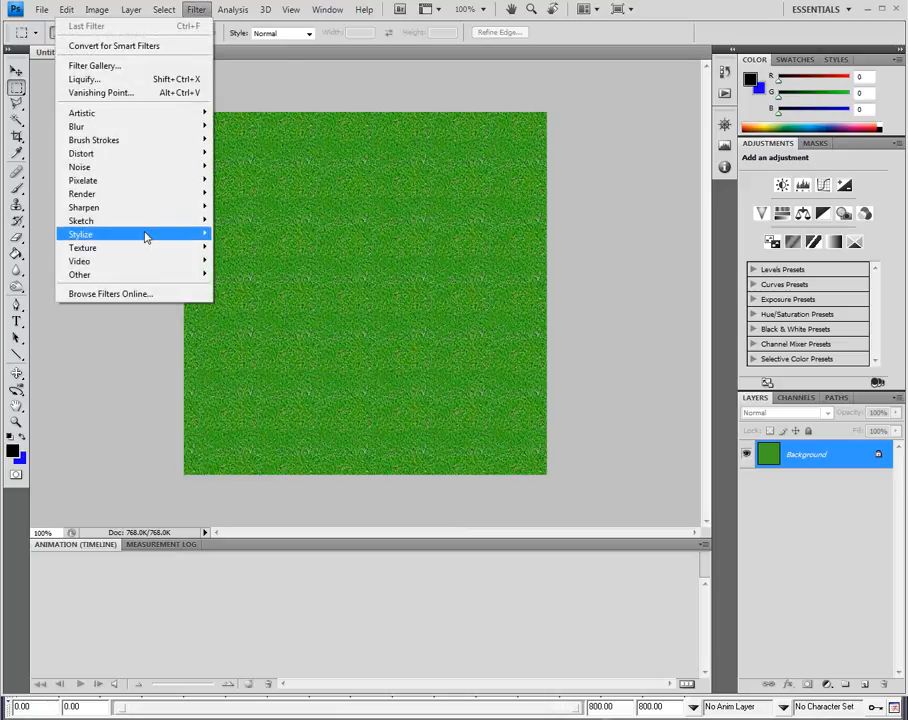
{"action": "mouse_move", "coordinate": [144, 280]}
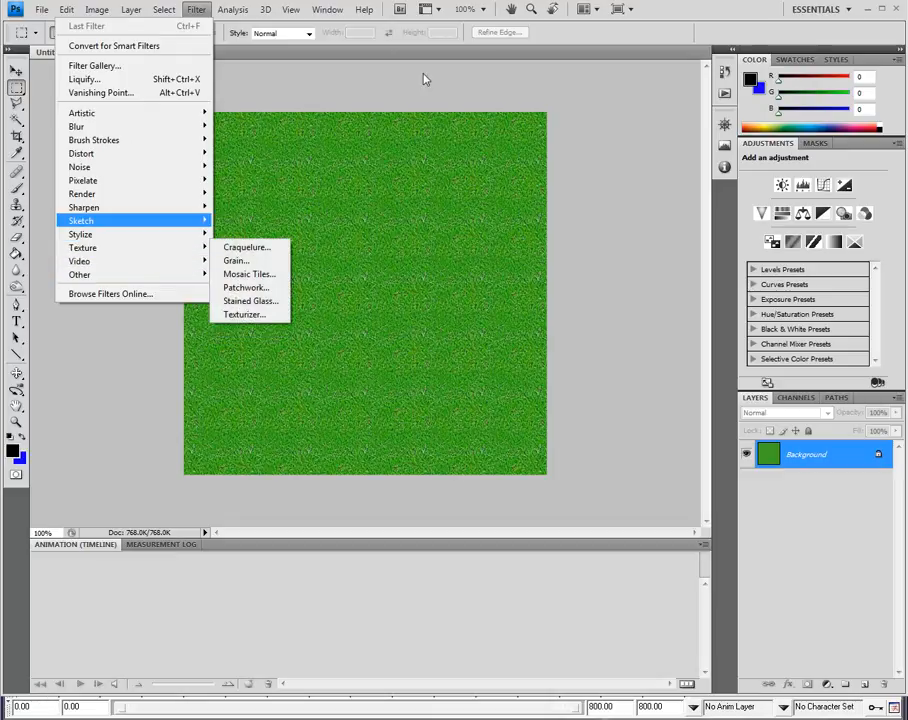
{"action": "left_click", "coordinate": [580, 46]}
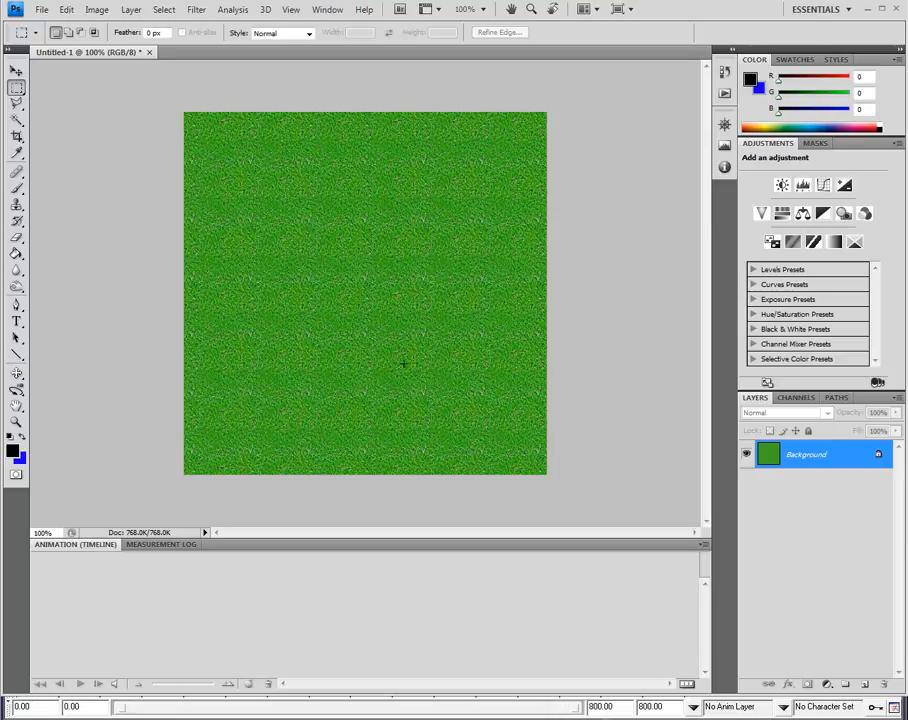
Start creating a Hue/Saturation adjustment layer above the grass image's Background layer
{"action": "left_click", "coordinate": [94, 11]}
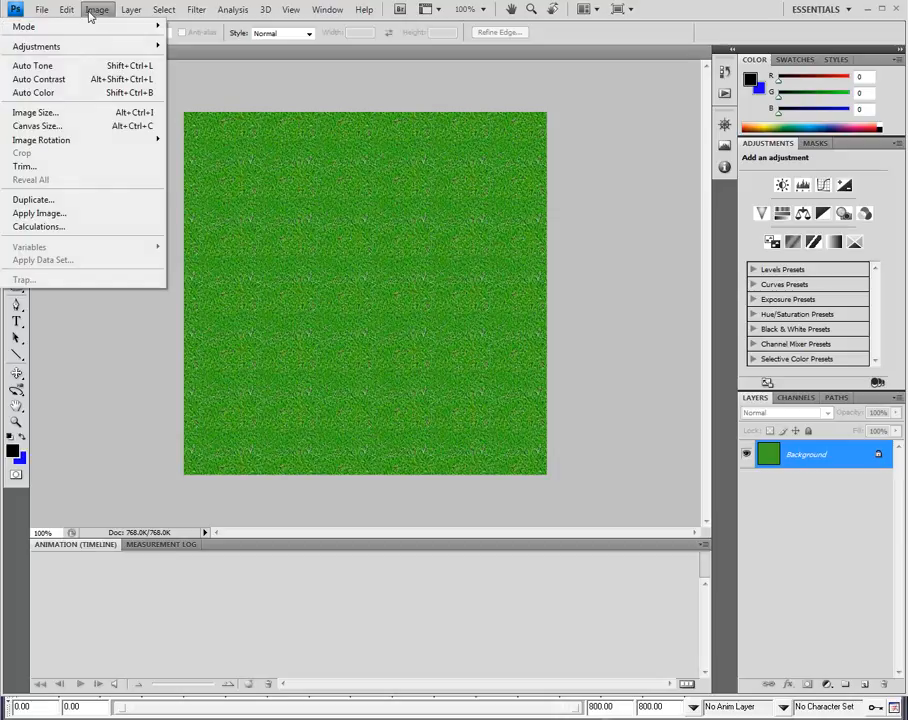
{"action": "mouse_move", "coordinate": [83, 30]}
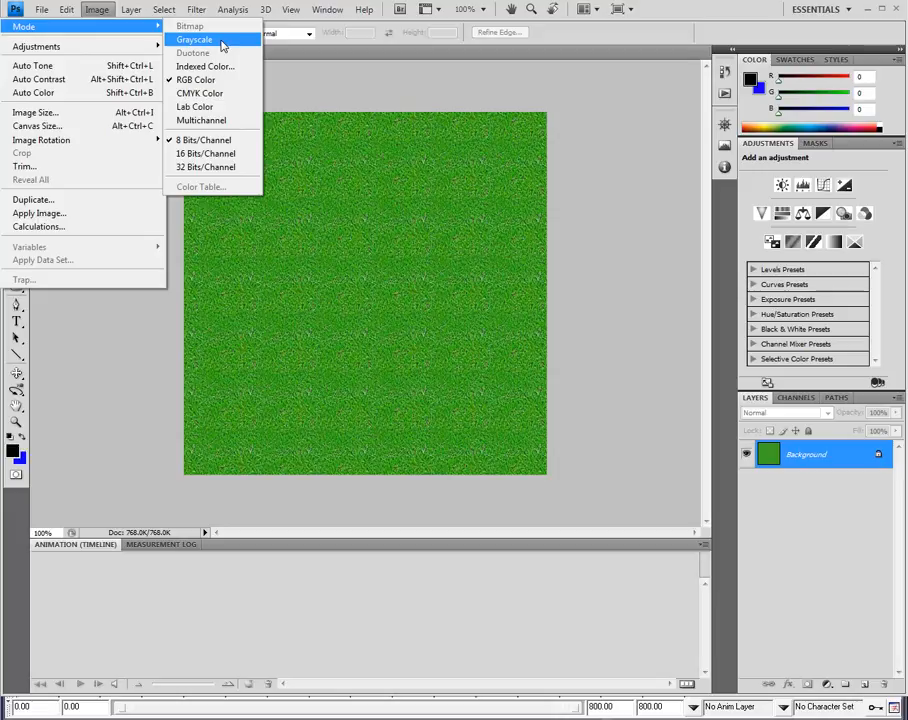
{"action": "mouse_move", "coordinate": [188, 11]}
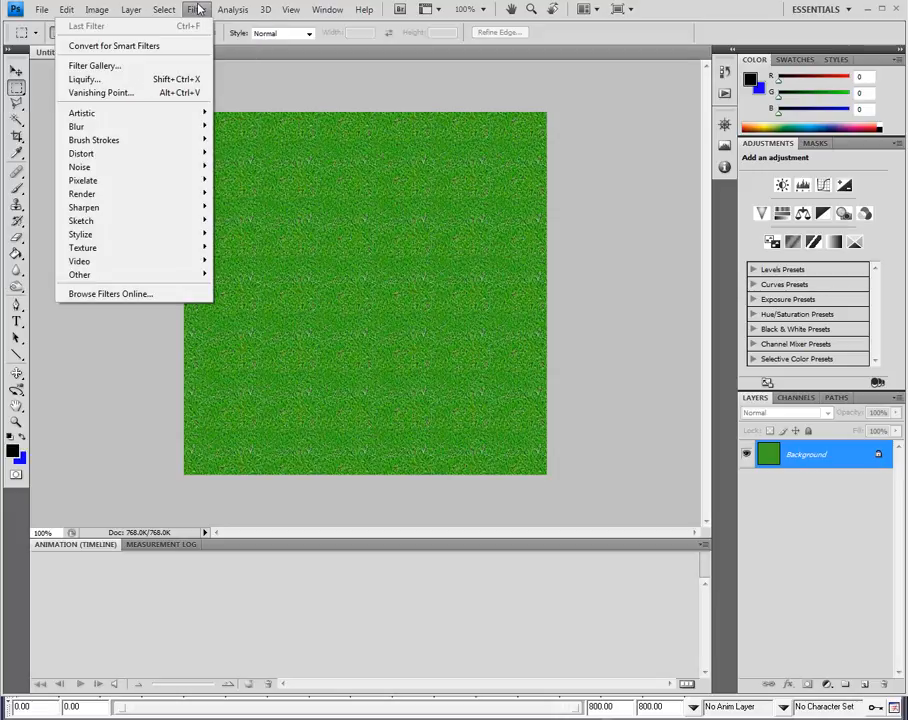
{"action": "mouse_move", "coordinate": [138, 12]}
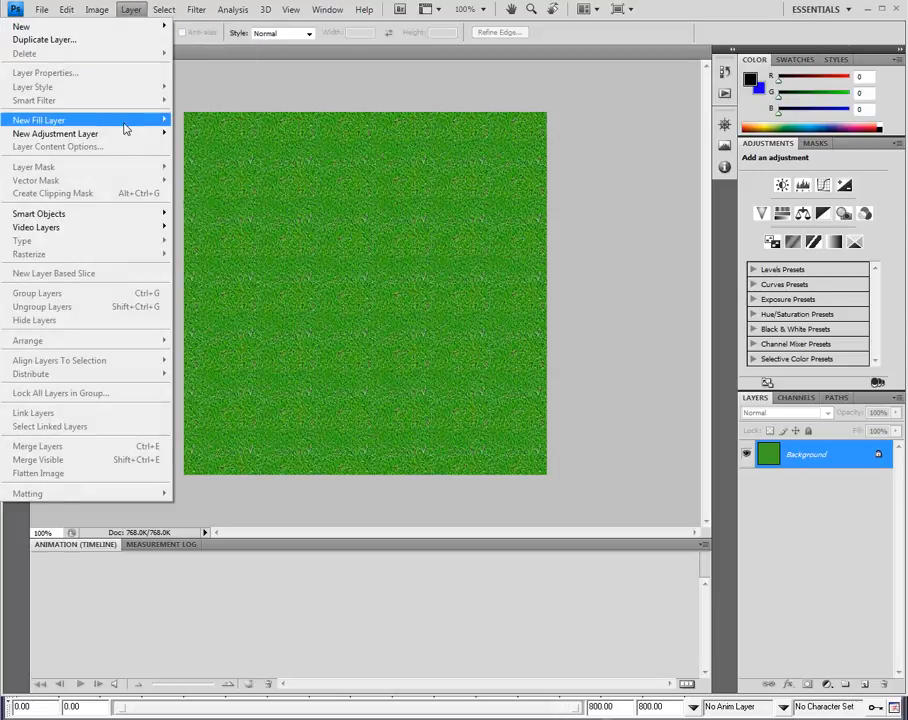
{"action": "mouse_move", "coordinate": [123, 137]}
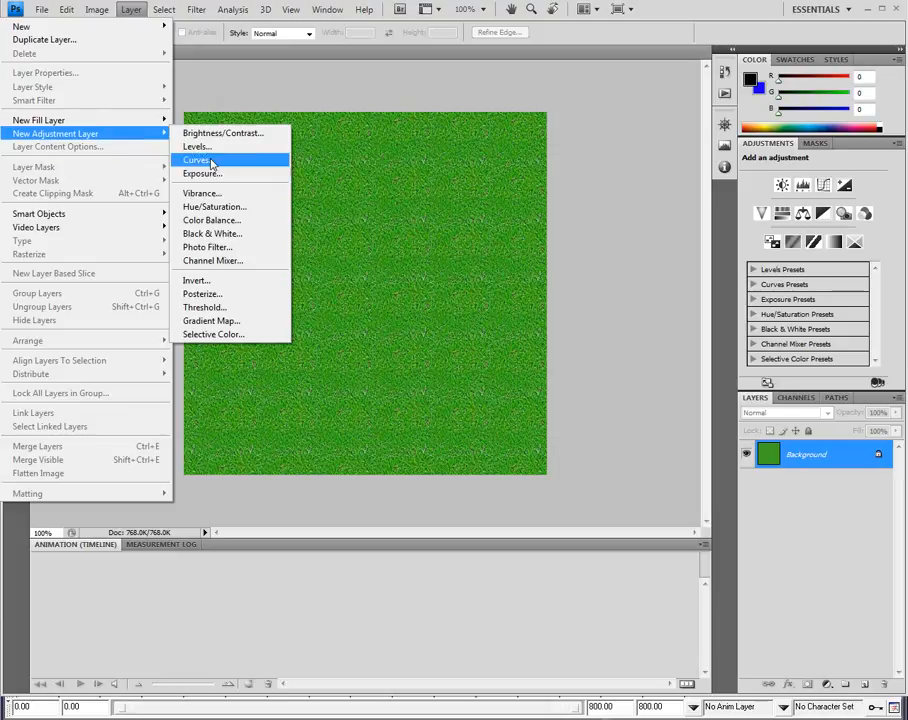
{"action": "left_click", "coordinate": [222, 207]}
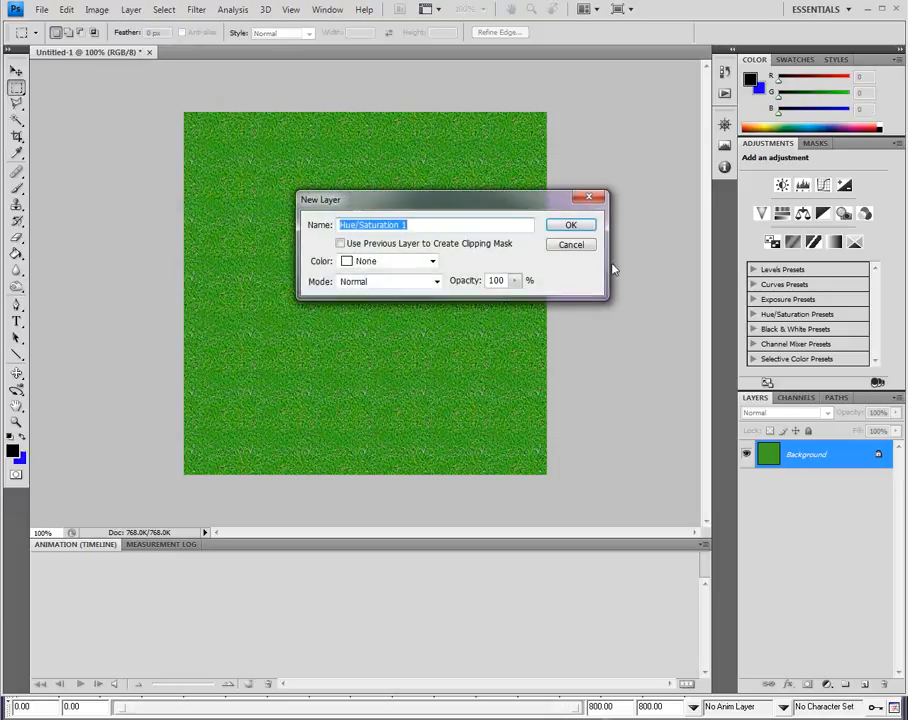